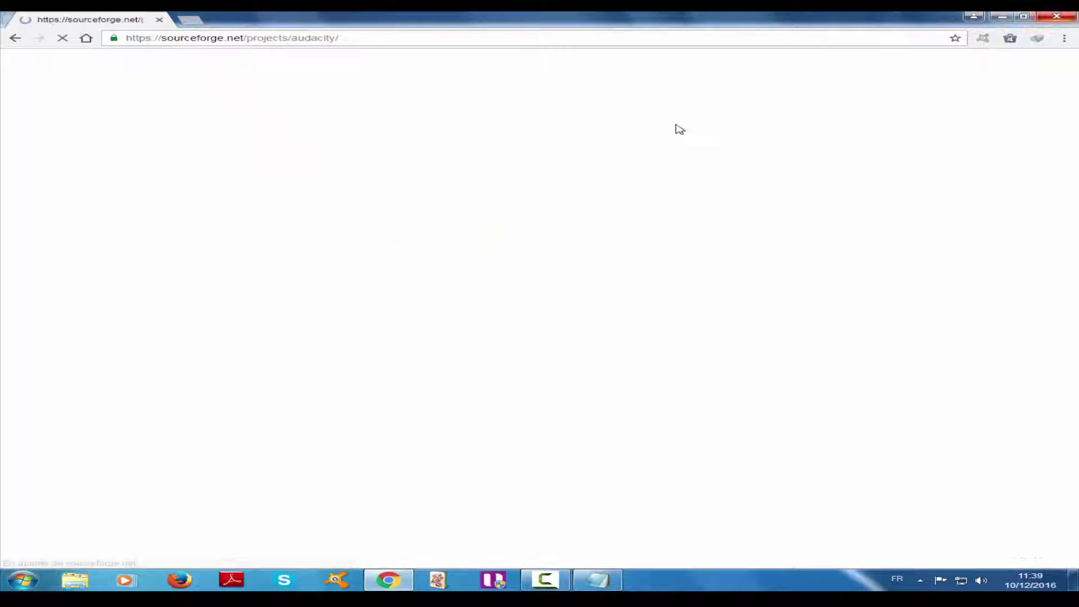
- Put the browser and text note out of view, launch Audacity and dismiss its welcome window
left_click(1007, 16)
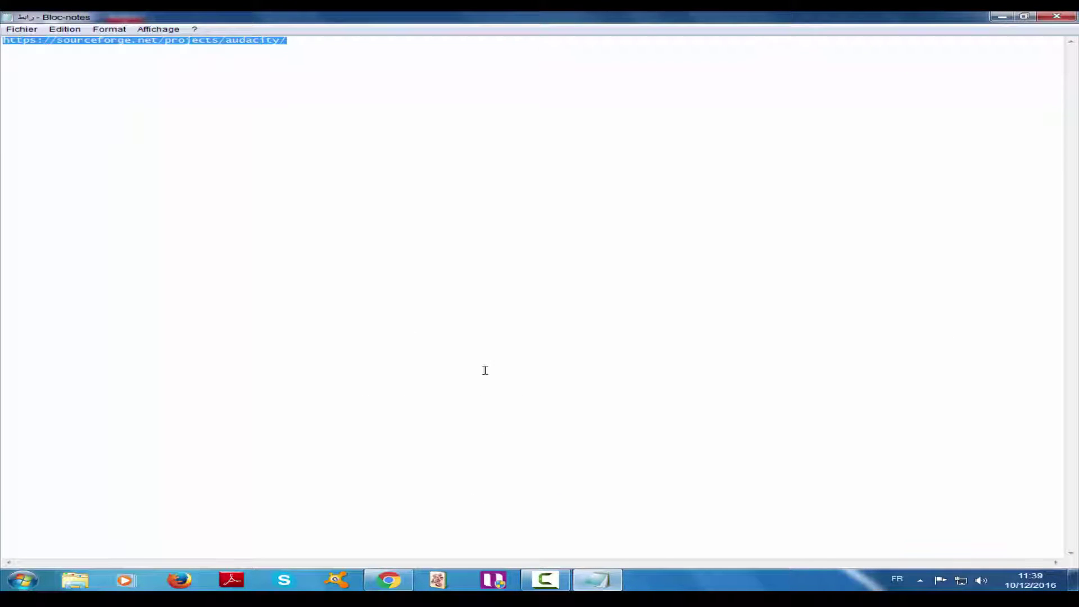
left_click(999, 15)
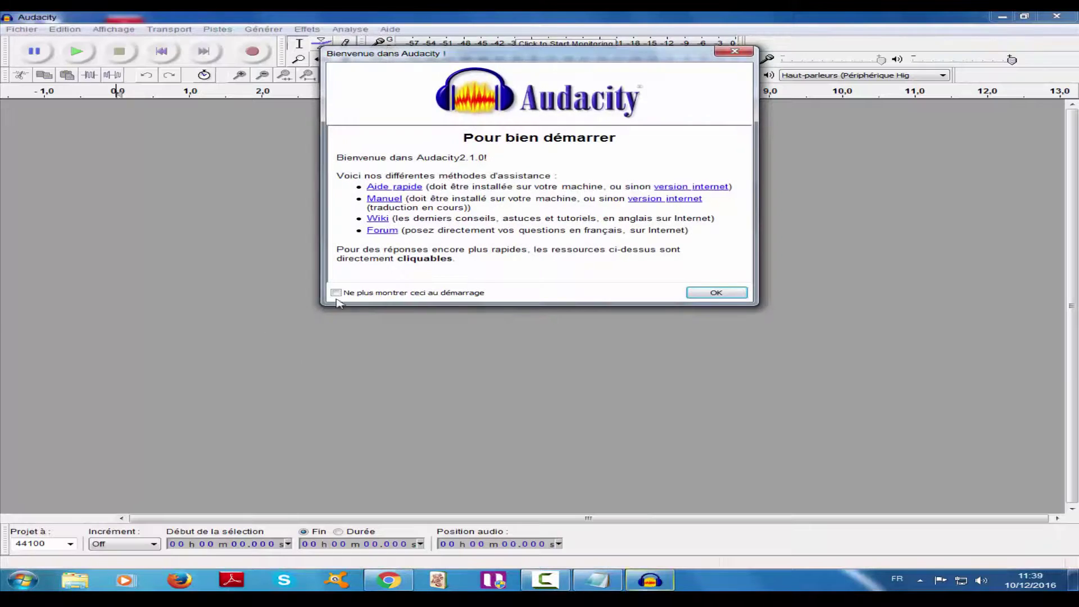
left_click(717, 293)
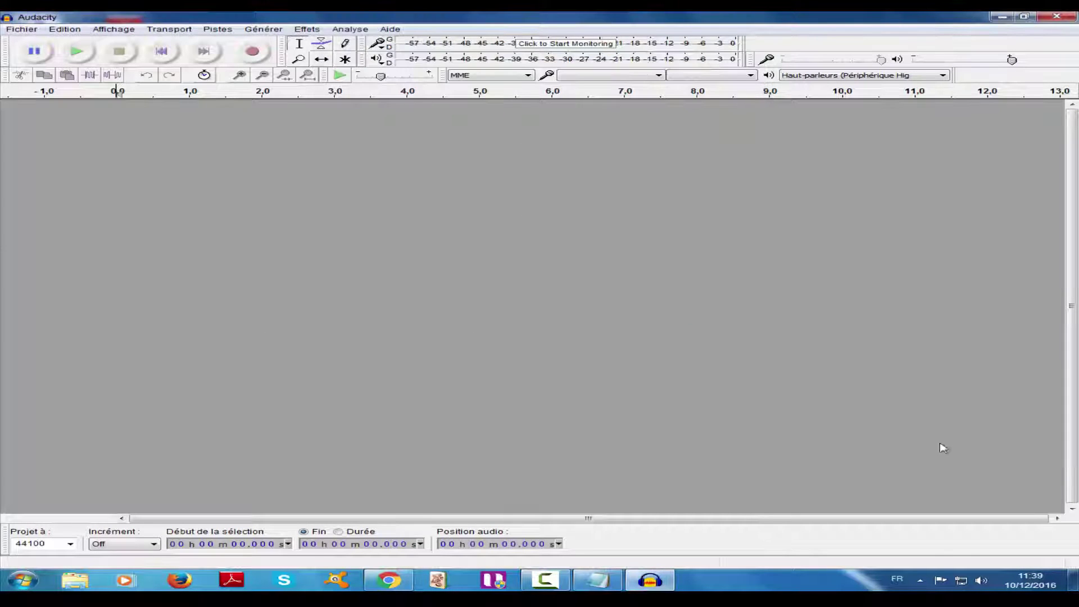
- Open the audio file "Humood Alkhudher - Kun Anta" from the music folder
left_click(22, 30)
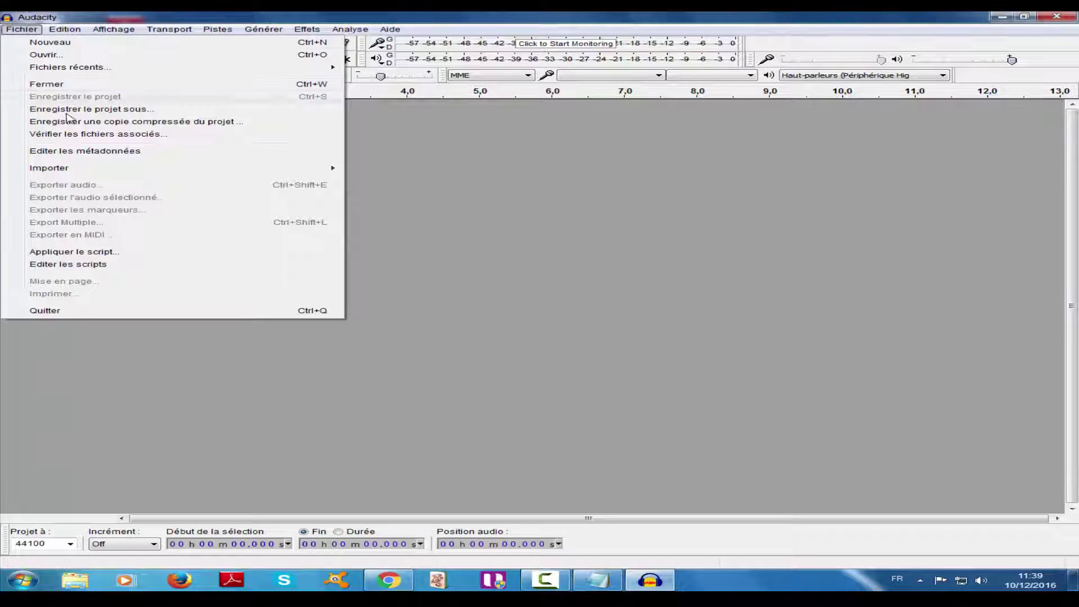
key("Escape")
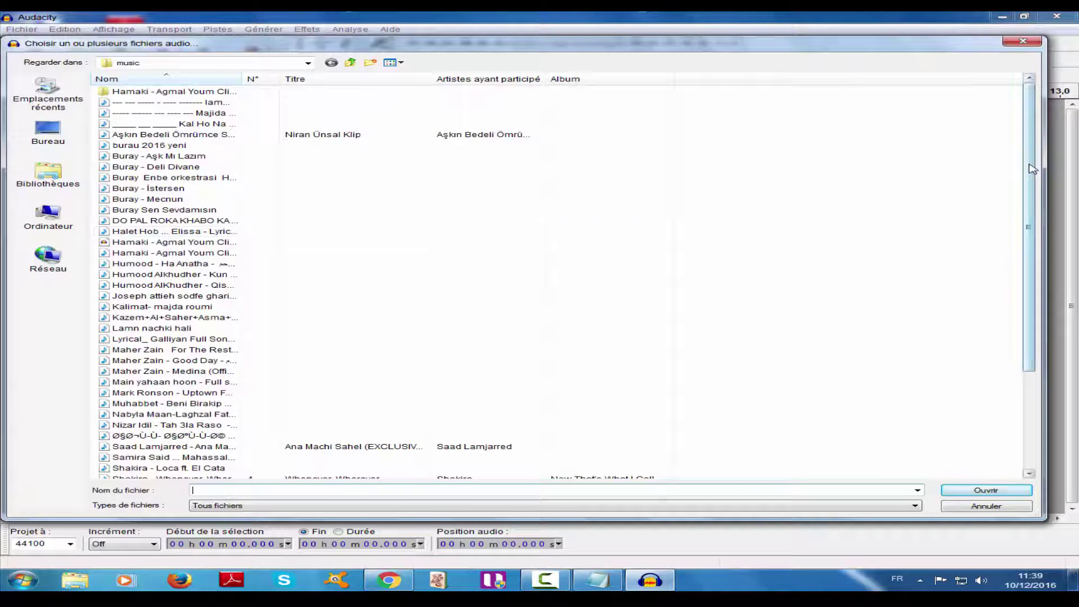
left_click_drag(1032, 168, 880, 200)
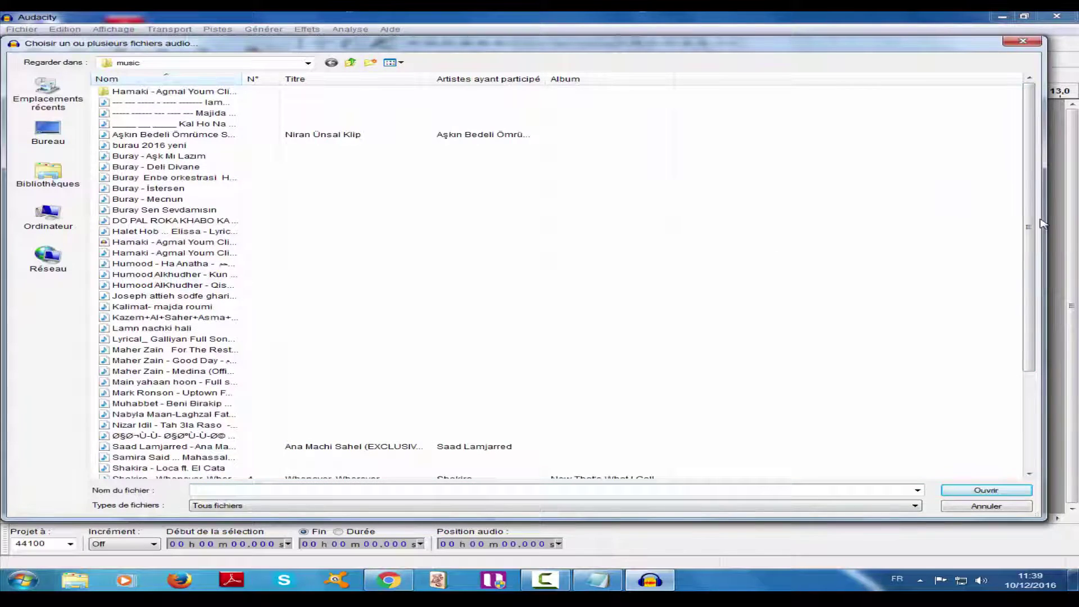
scroll(1039, 224, "down", 1)
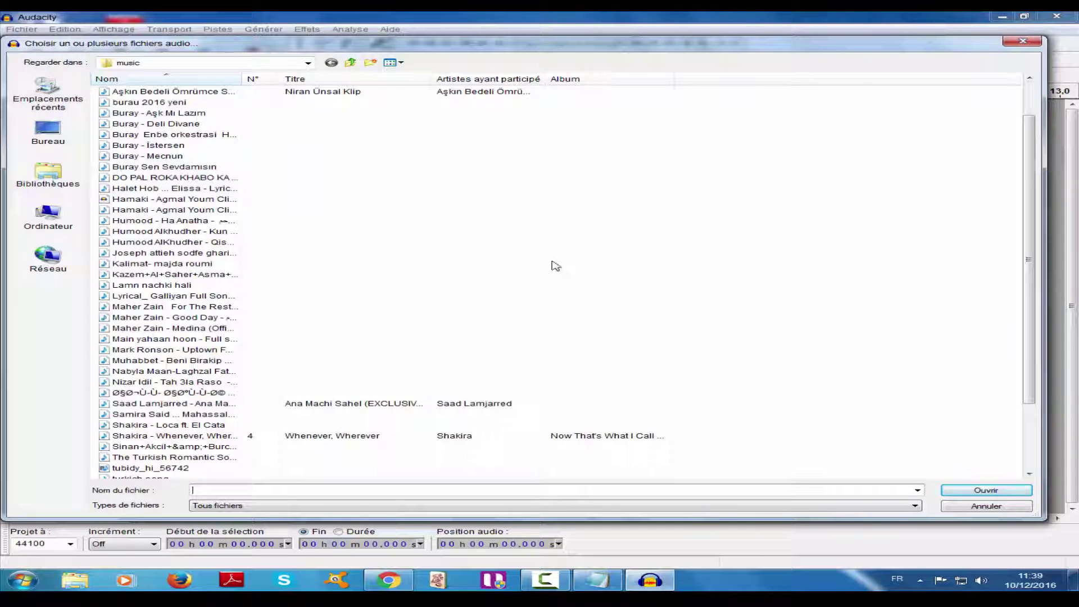
double_click(253, 231)
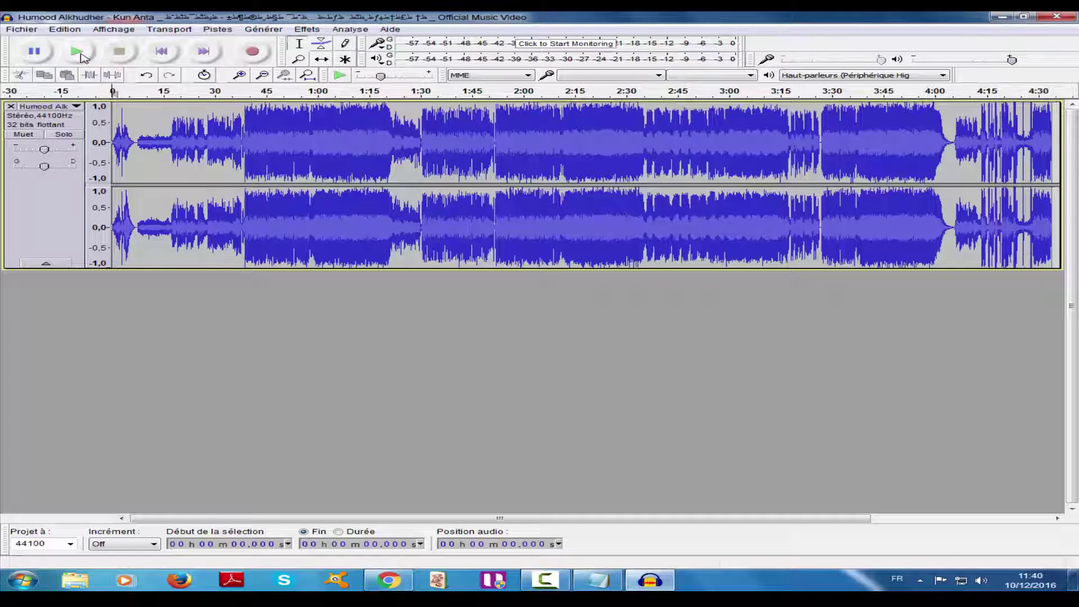
- Play the loaded song from the beginning, listen to its opening and stop playback
left_click(74, 58)
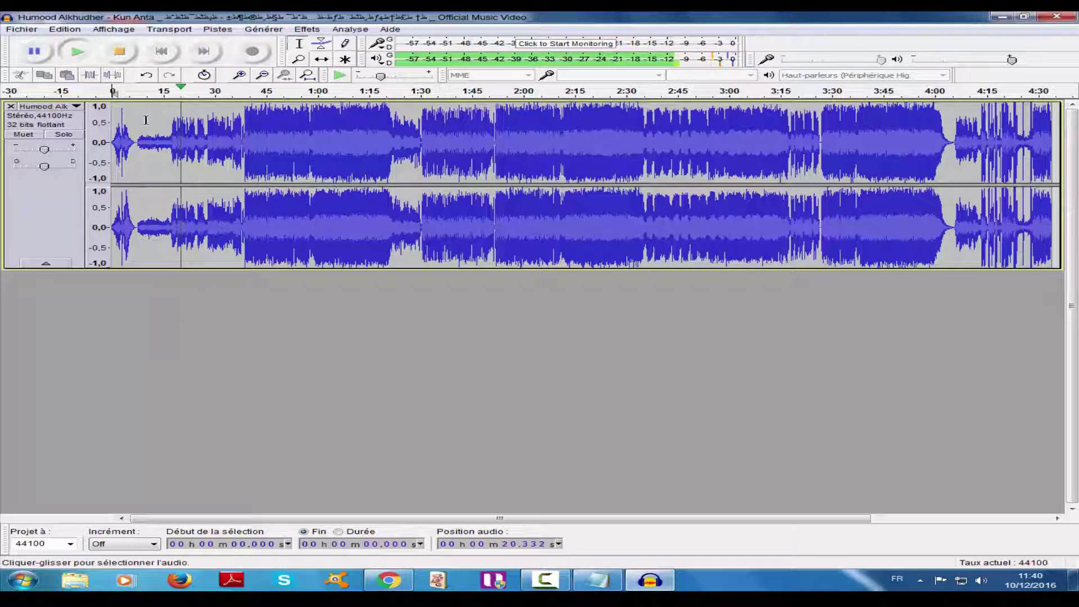
left_click(118, 51)
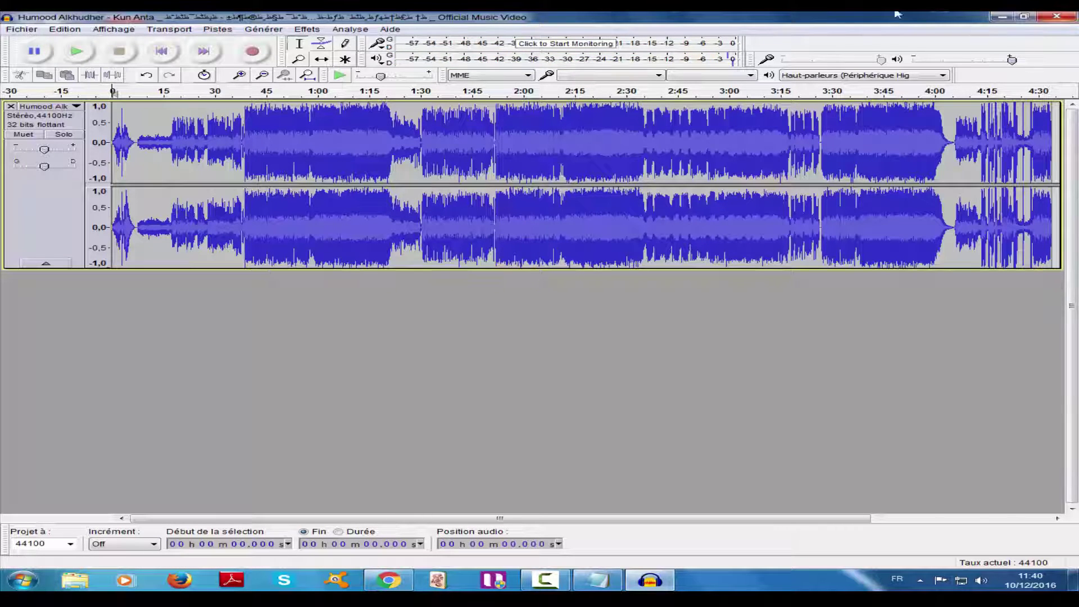
- Apply the Change Speed effect to the song with multiplier 1,000, percent change 0,000 and 33 1/3 rpm for both vinyl speeds
left_click(308, 30)
left_click(308, 30)
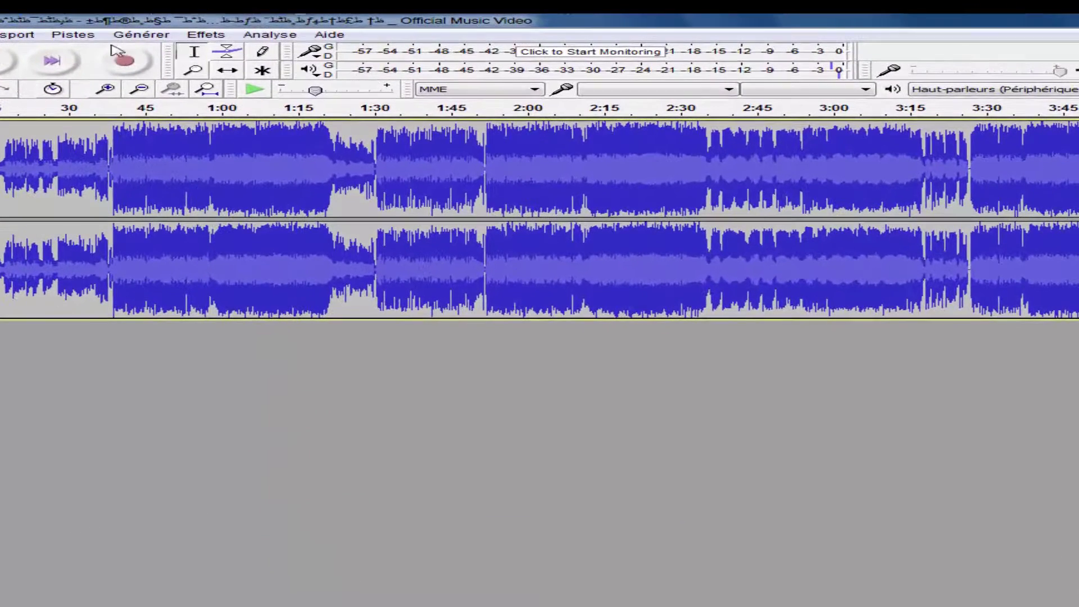
left_click(206, 35)
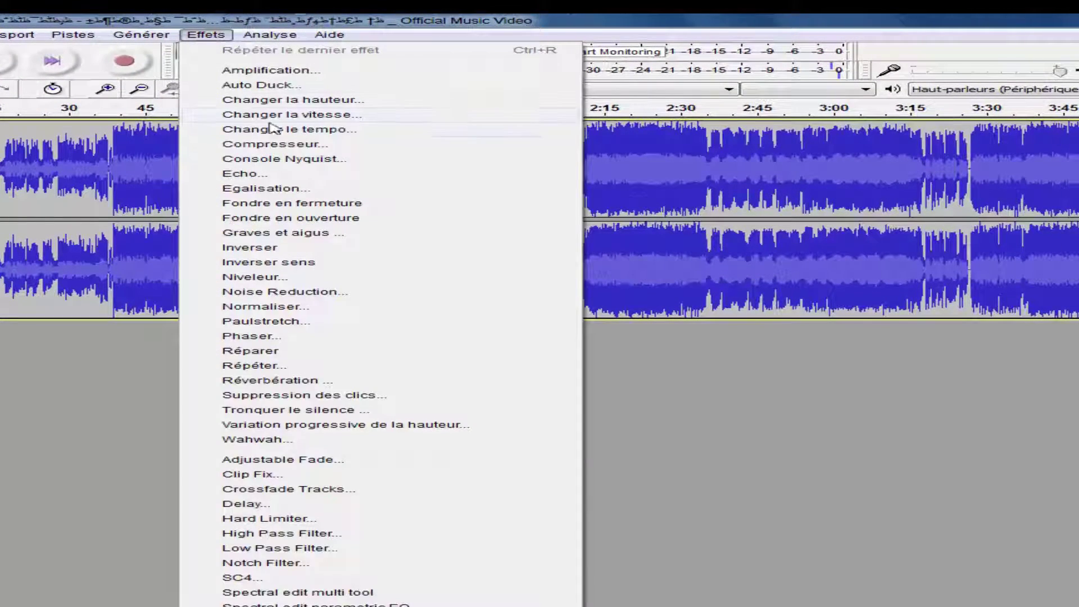
left_click(298, 115)
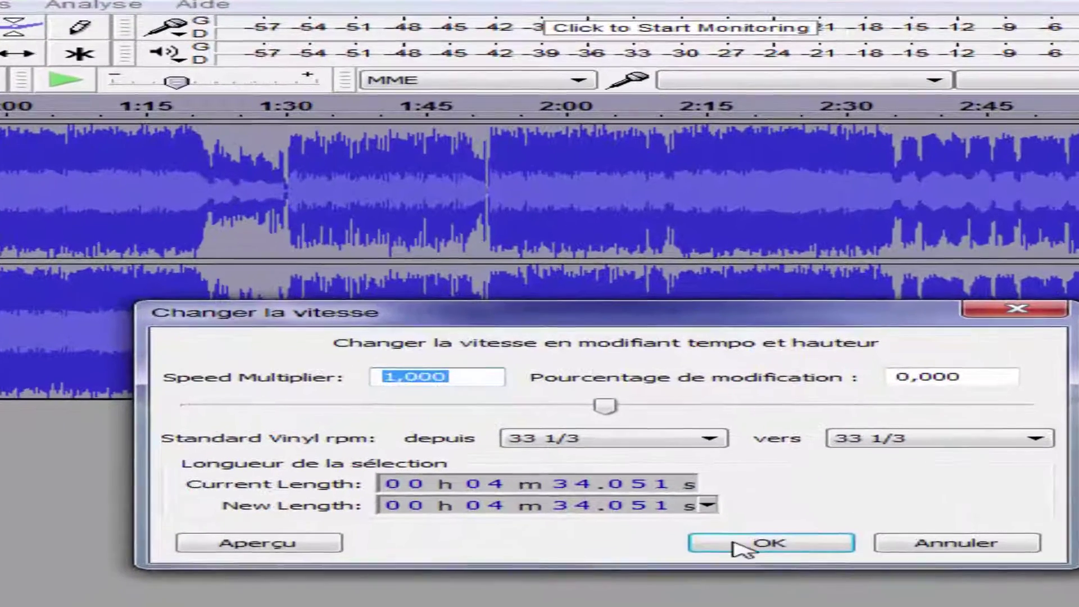
left_click(641, 449)
left_click(640, 449)
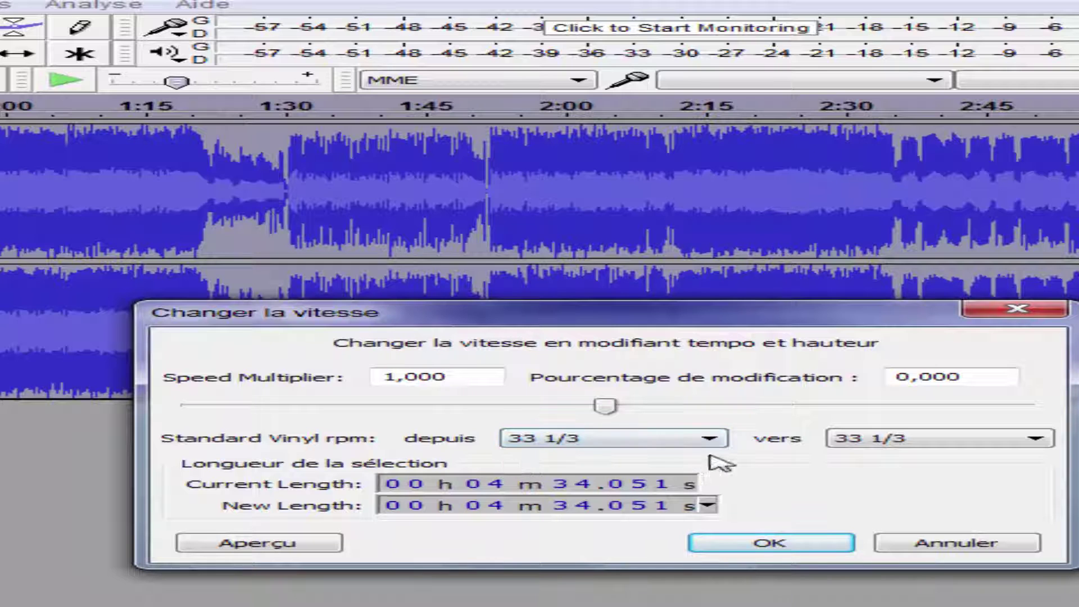
left_click(978, 445)
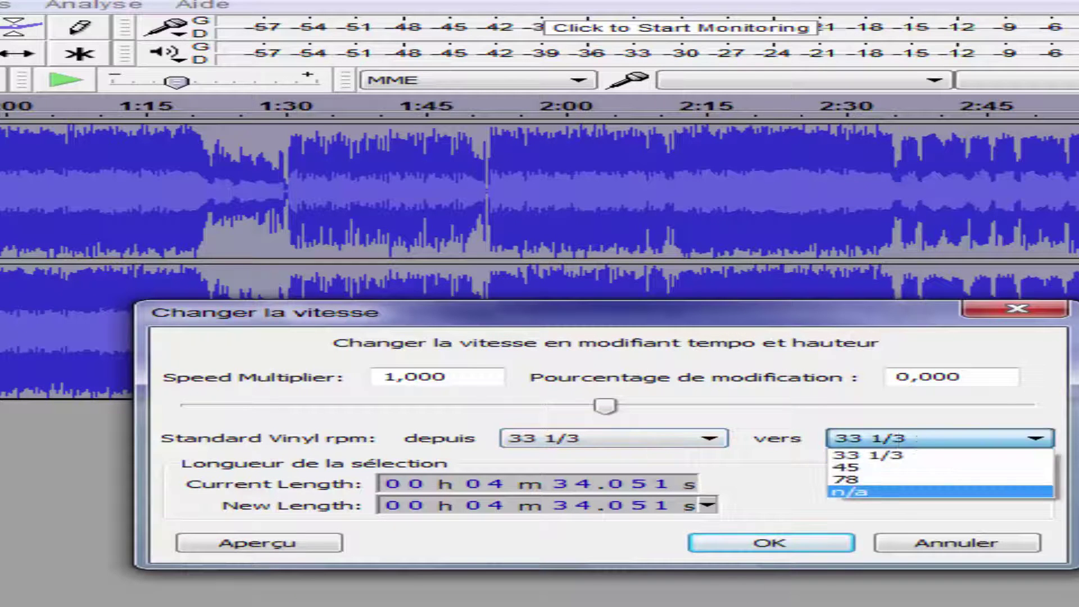
left_click(979, 442)
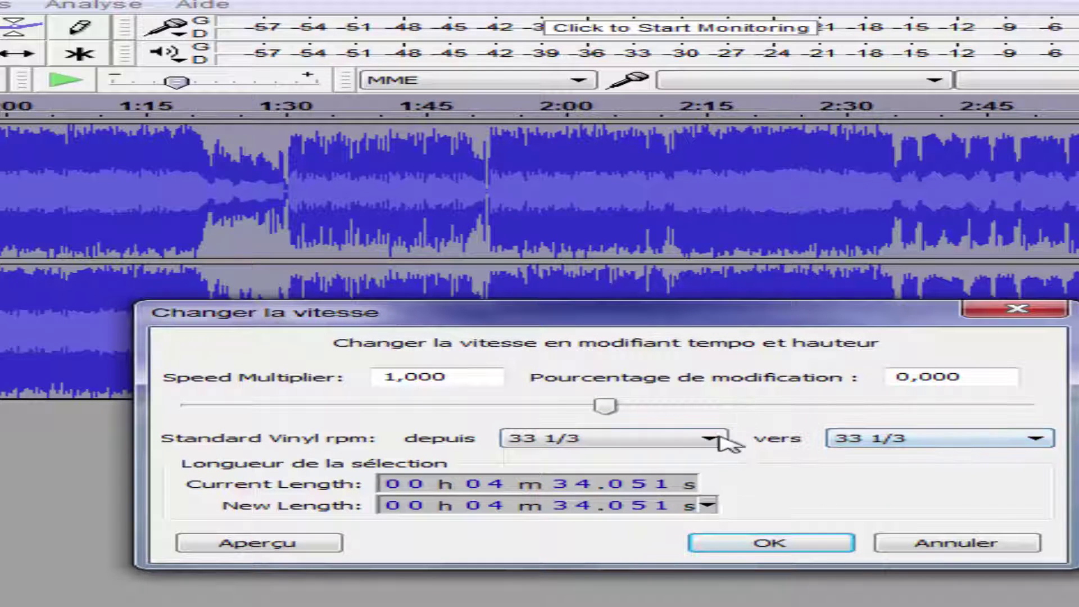
double_click(450, 378)
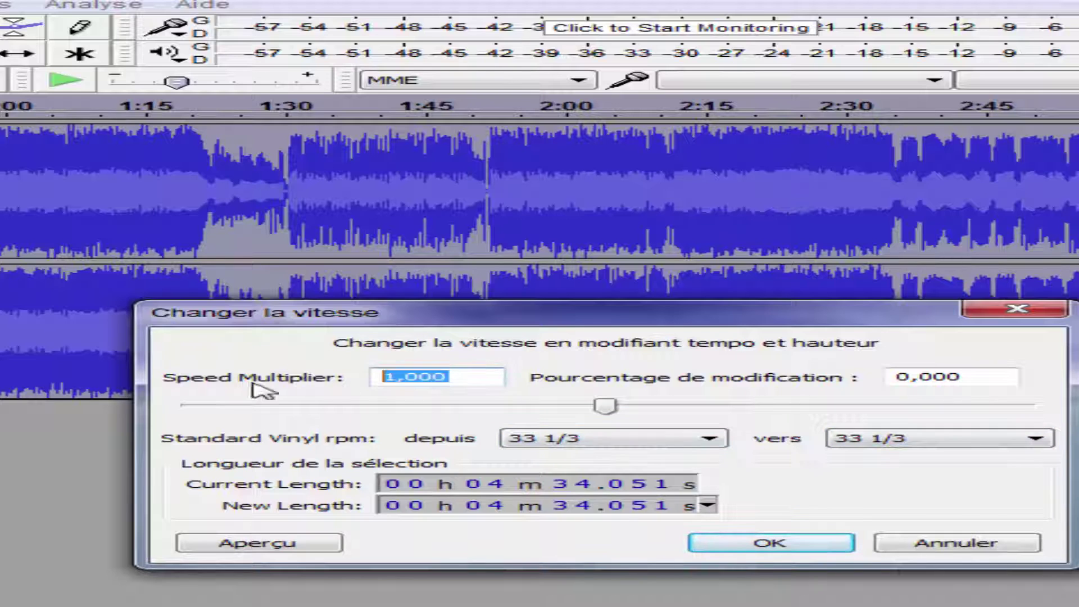
left_click(489, 379)
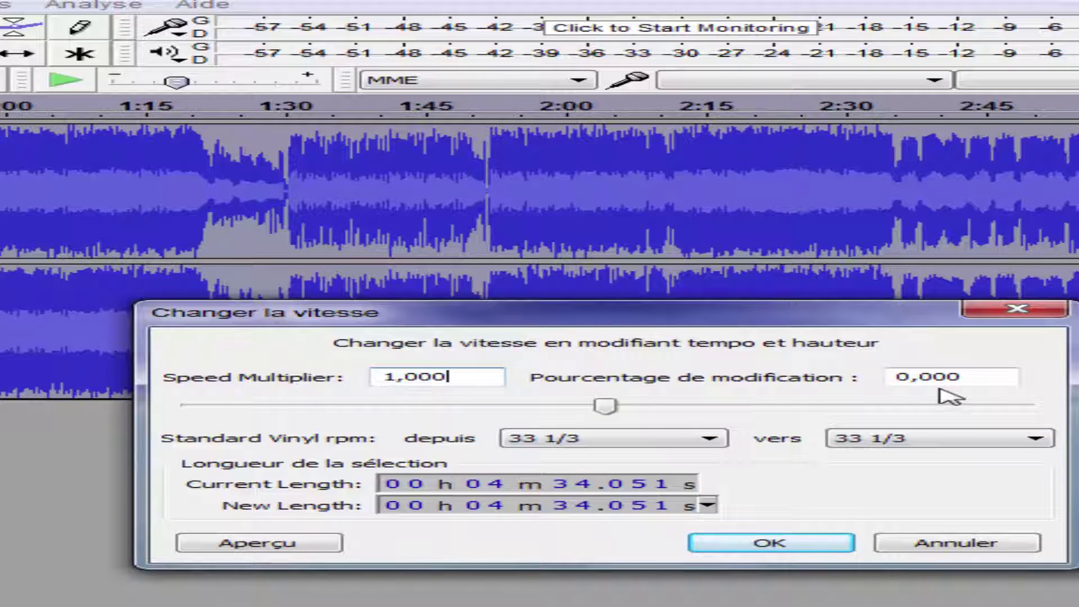
double_click(964, 376)
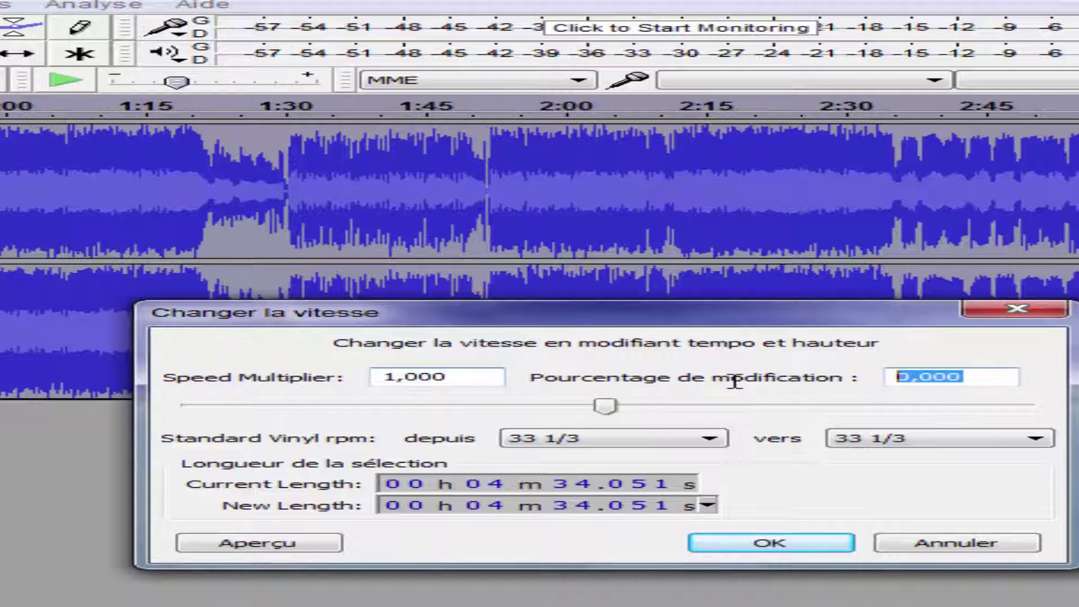
left_click(770, 543)
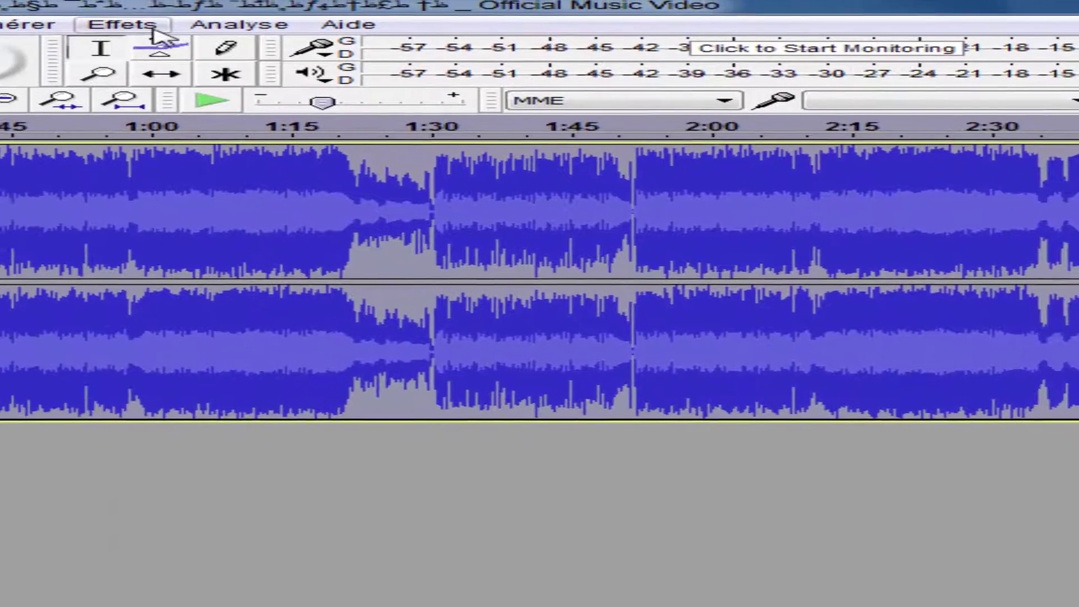
- Start the Change Pitch effect on the song and set the source frequency to 11025.000 Hz
left_click(0, 4)
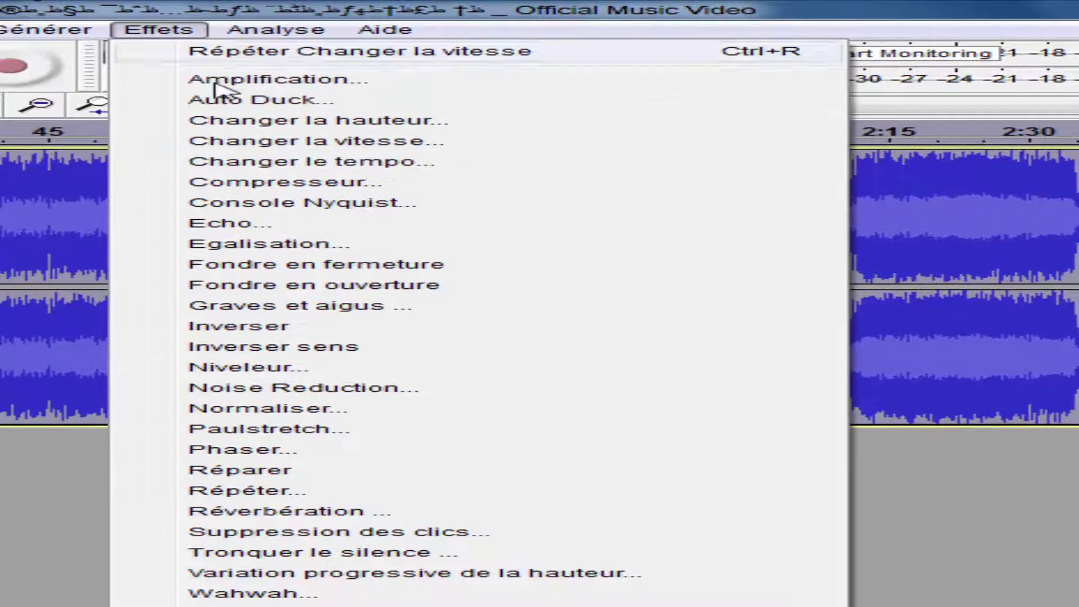
left_click(196, 121)
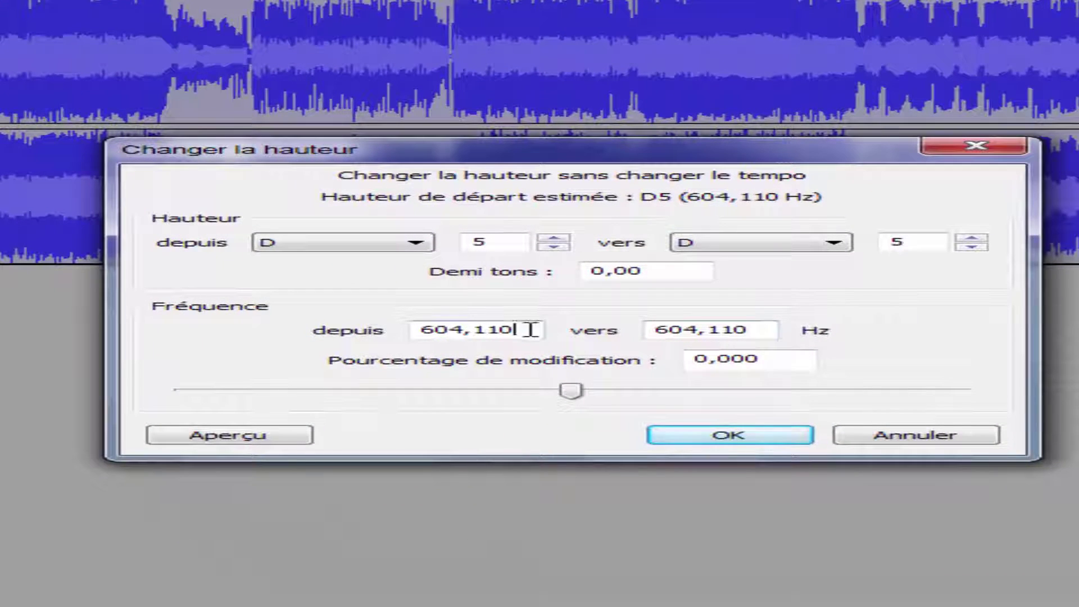
left_click_drag(531, 330, 422, 329)
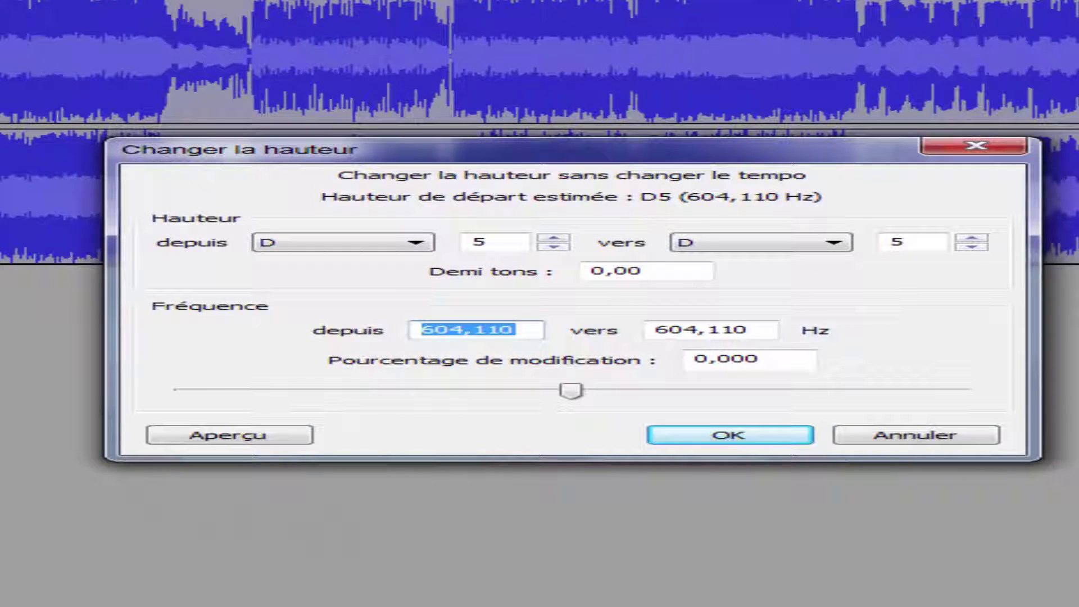
type("11")
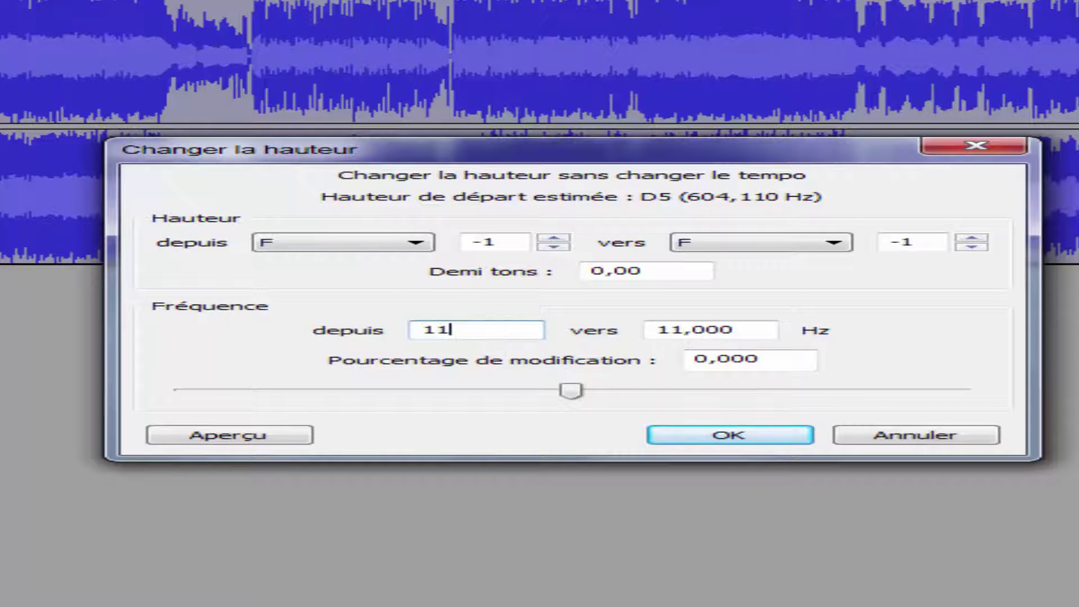
type("0")
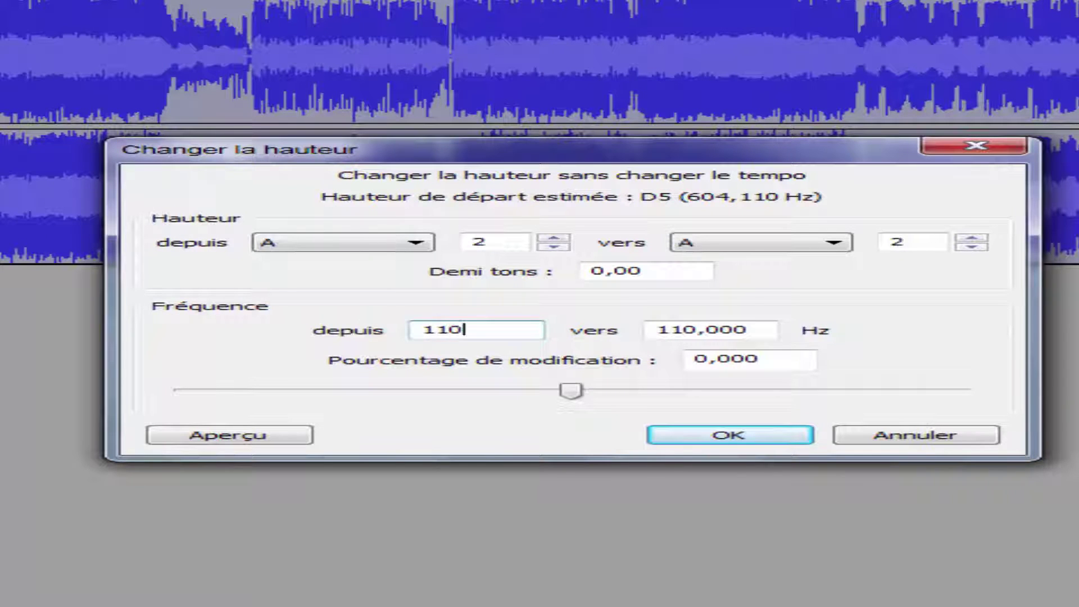
type("25.00")
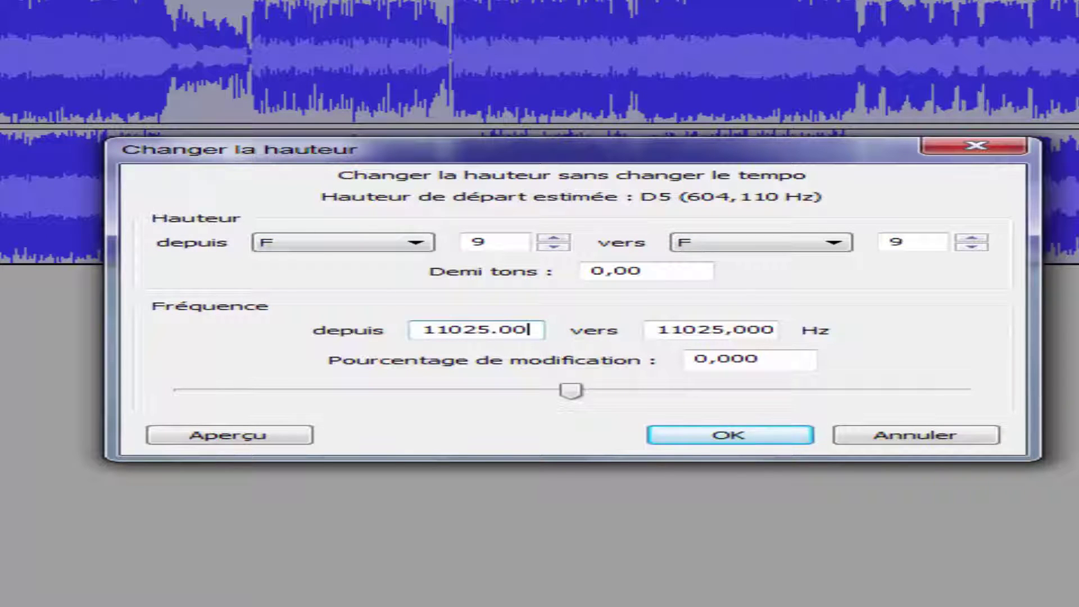
type("0")
- Set the target frequency of the pitch change to 15439.350 Hz
double_click(714, 331)
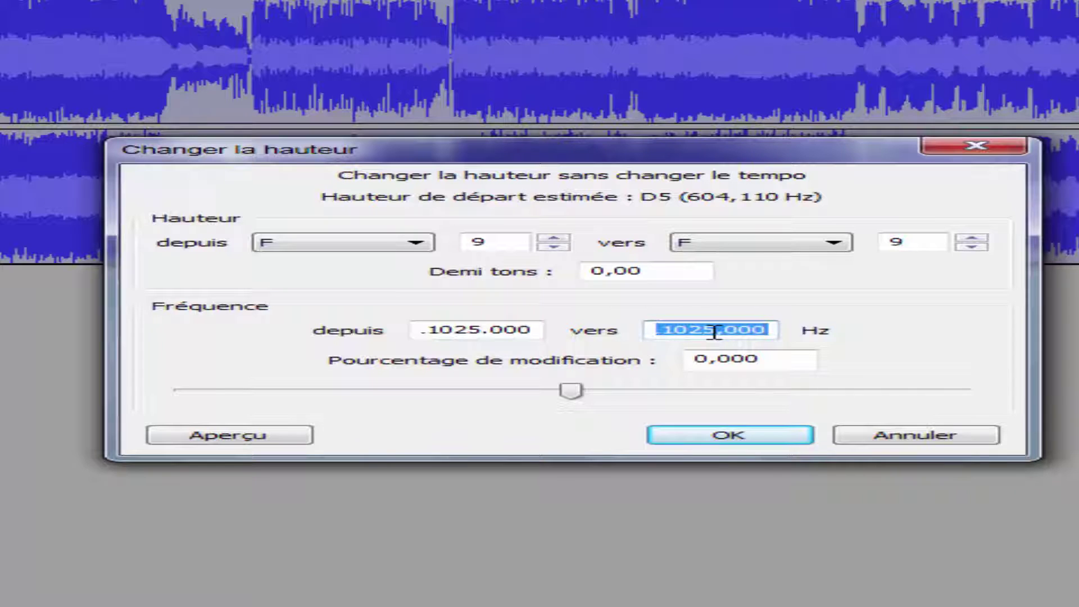
type("1")
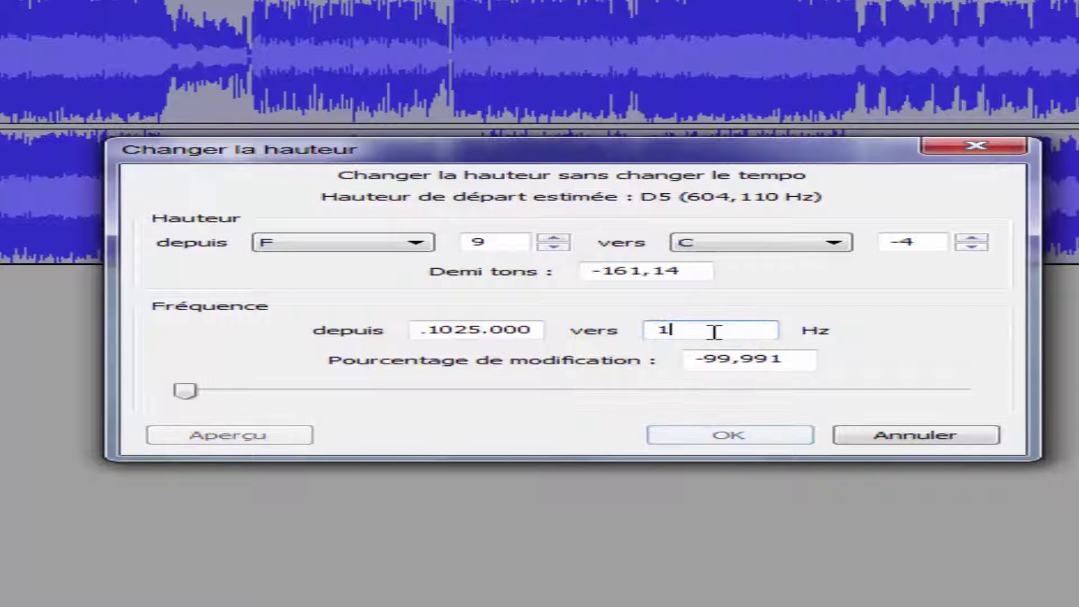
type("543")
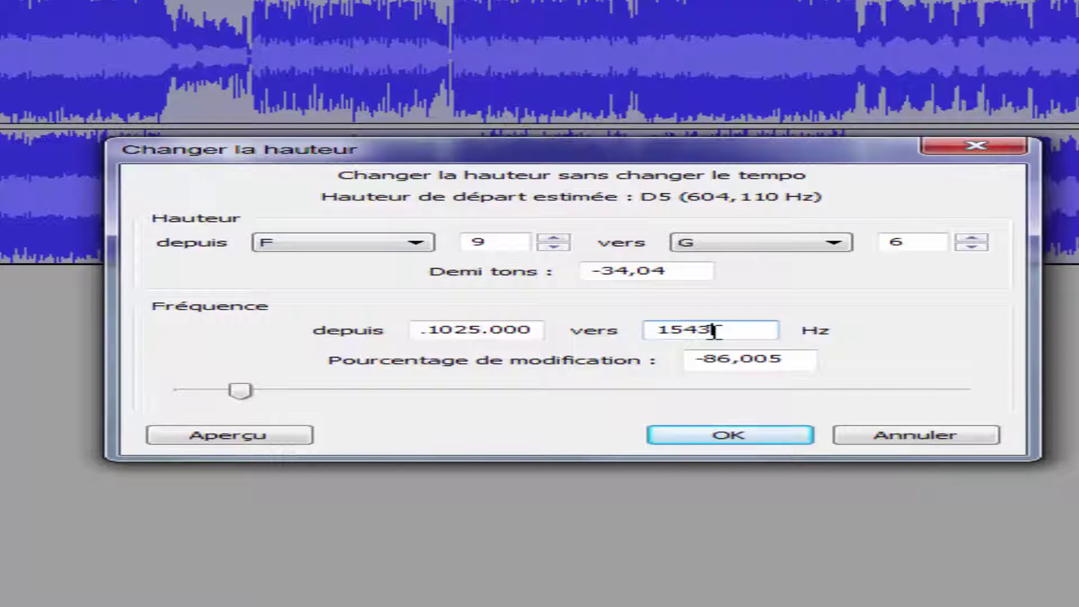
type("9")
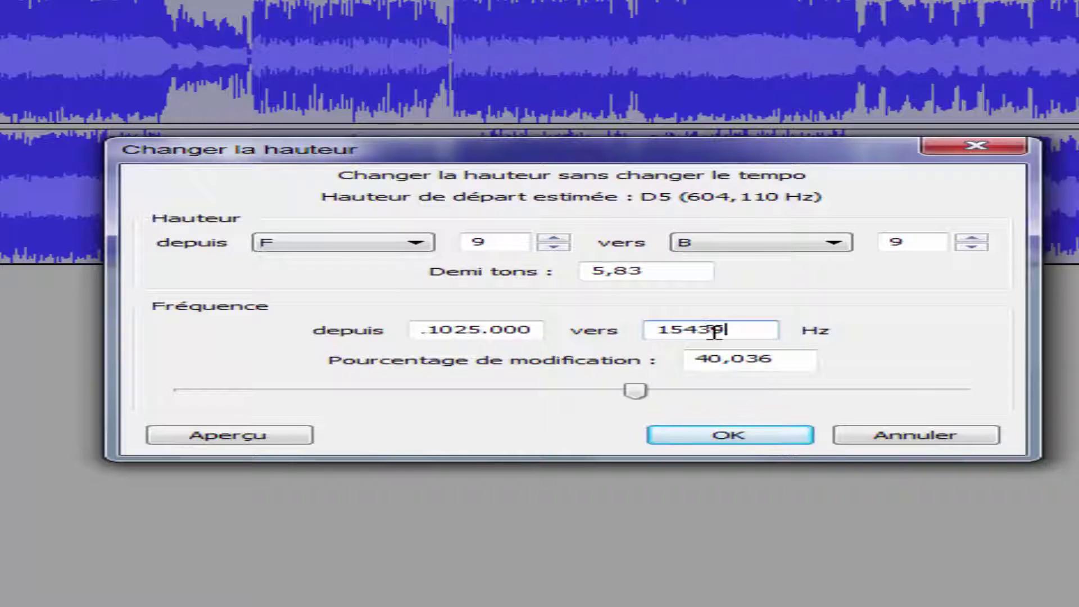
type(".350")
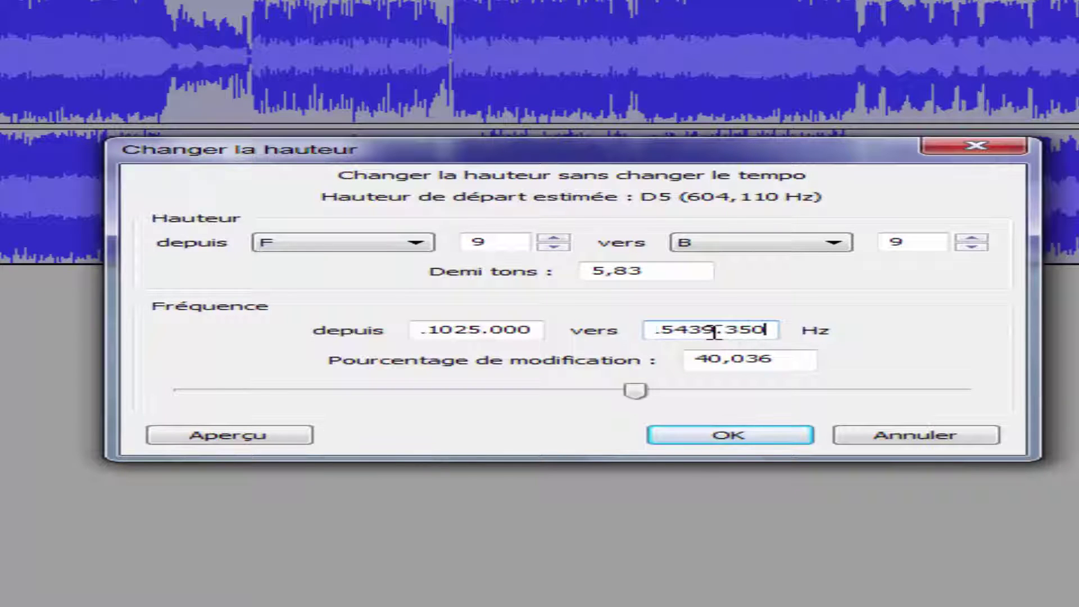
left_click(658, 332)
type("1")
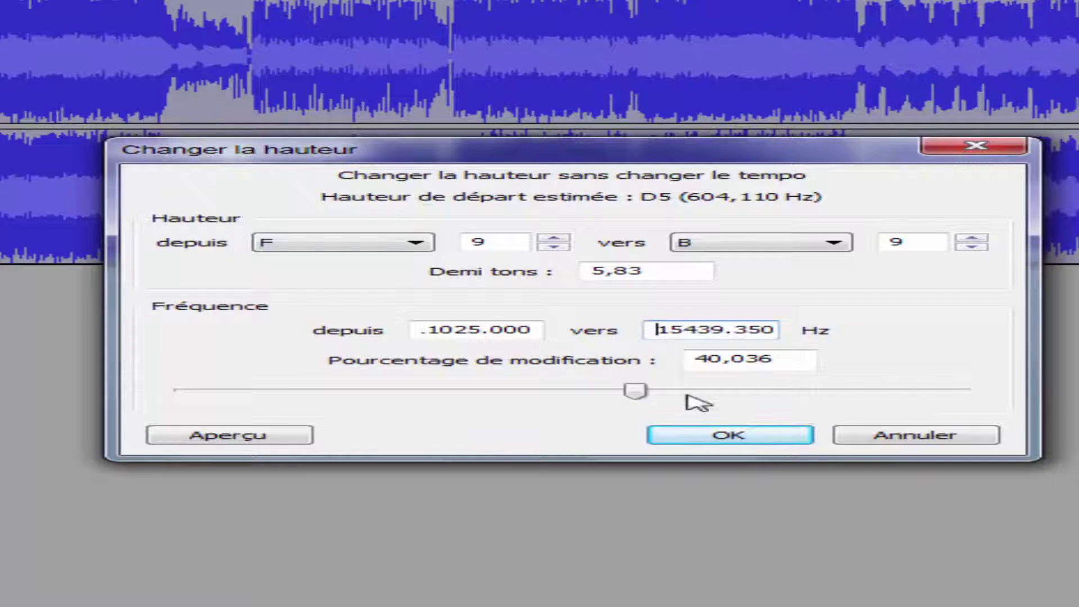
- Set the percent change of the pitch effect to 40.036
left_click(787, 360)
left_click_drag(781, 360, 683, 374)
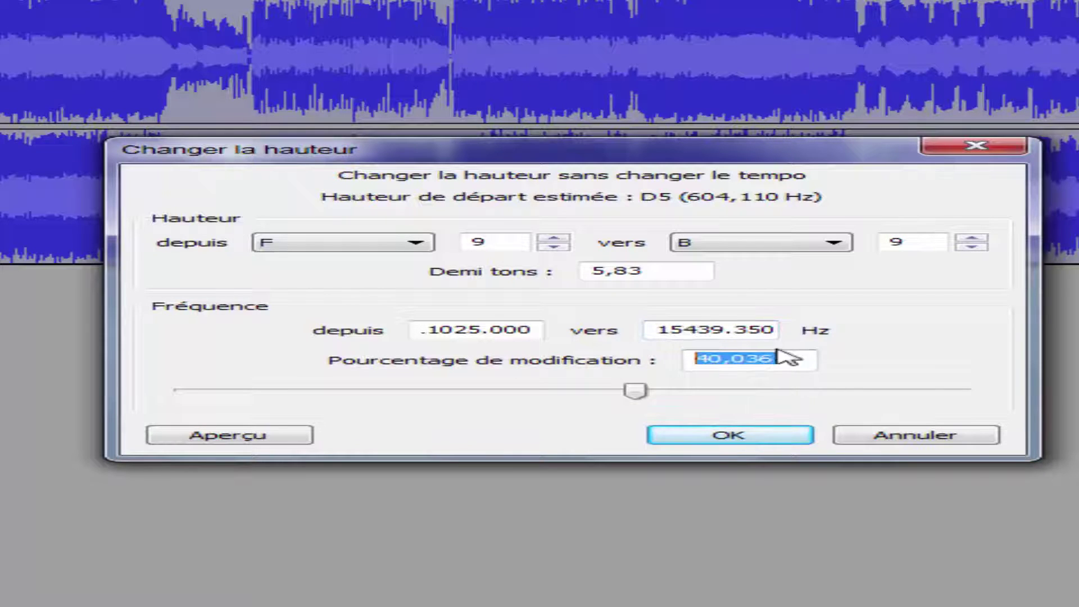
type("40.")
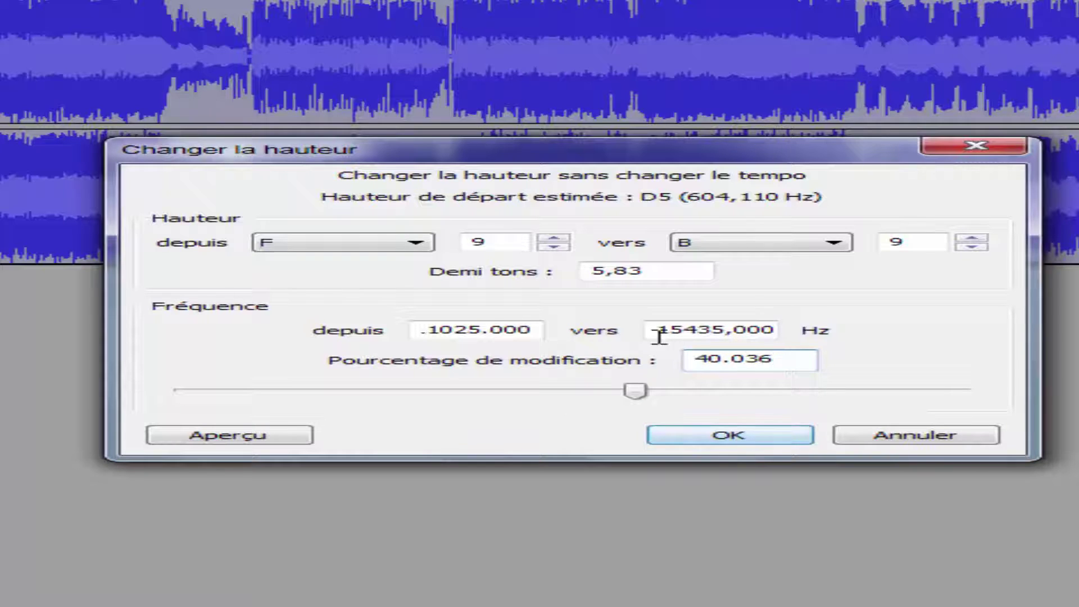
left_click_drag(646, 330, 693, 336)
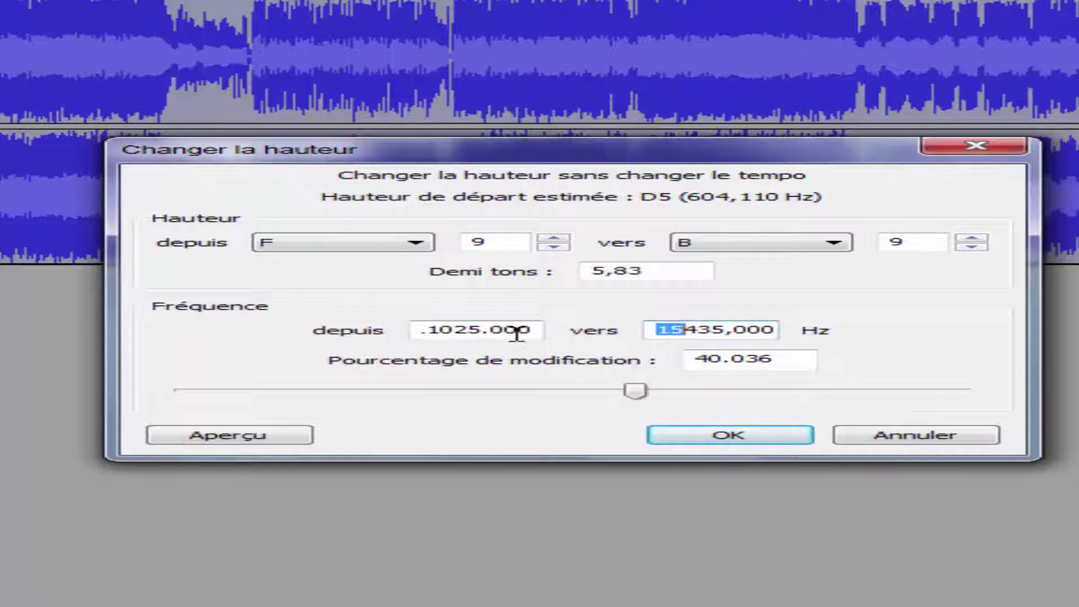
- Correct the source frequency to 11025.000 Hz and apply the pitch change to 15435,000 Hz
left_click(488, 331)
key("Home")
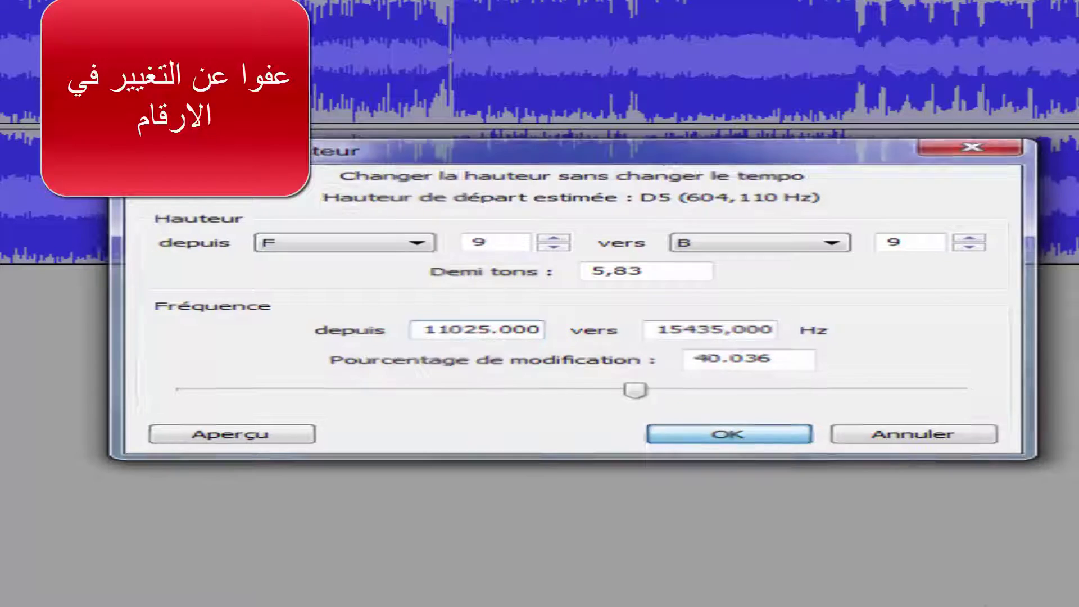
left_click(733, 436)
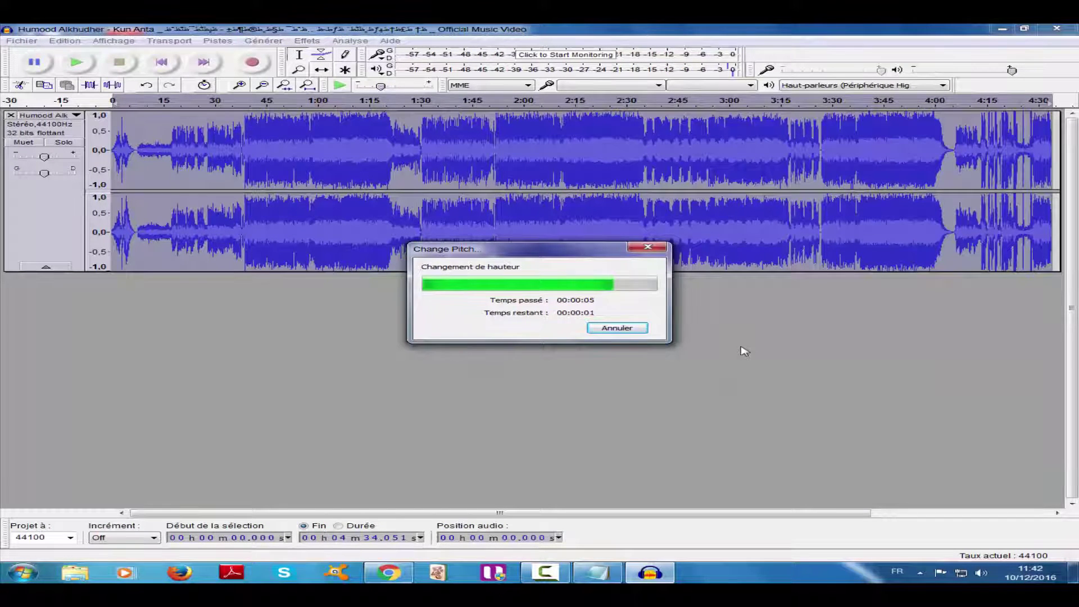
- Play the pitch-changed song from the start to check its sound, and stop playback
left_click(77, 63)
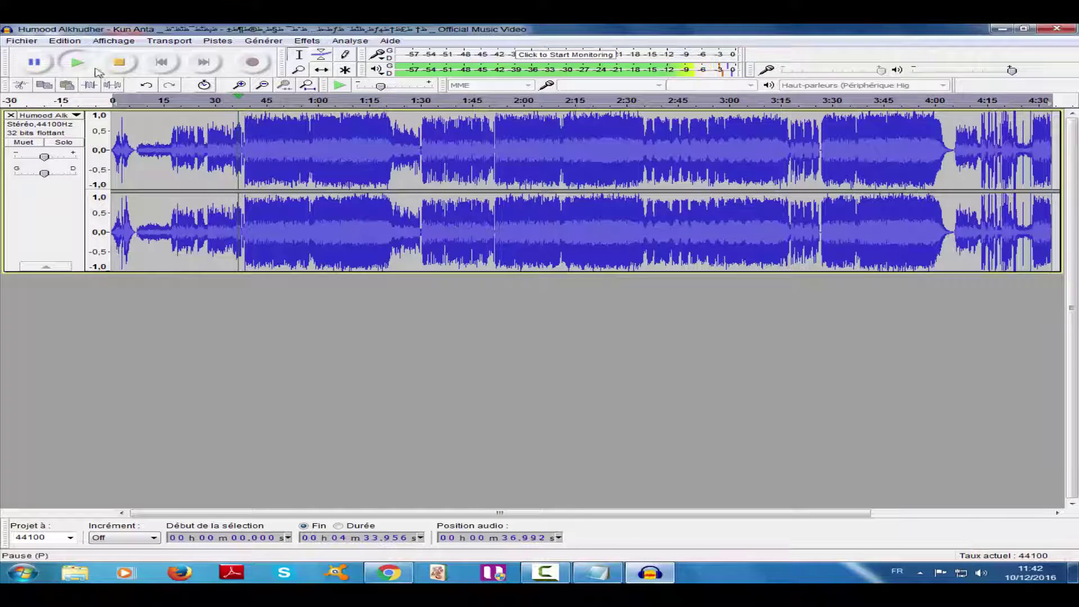
left_click(119, 62)
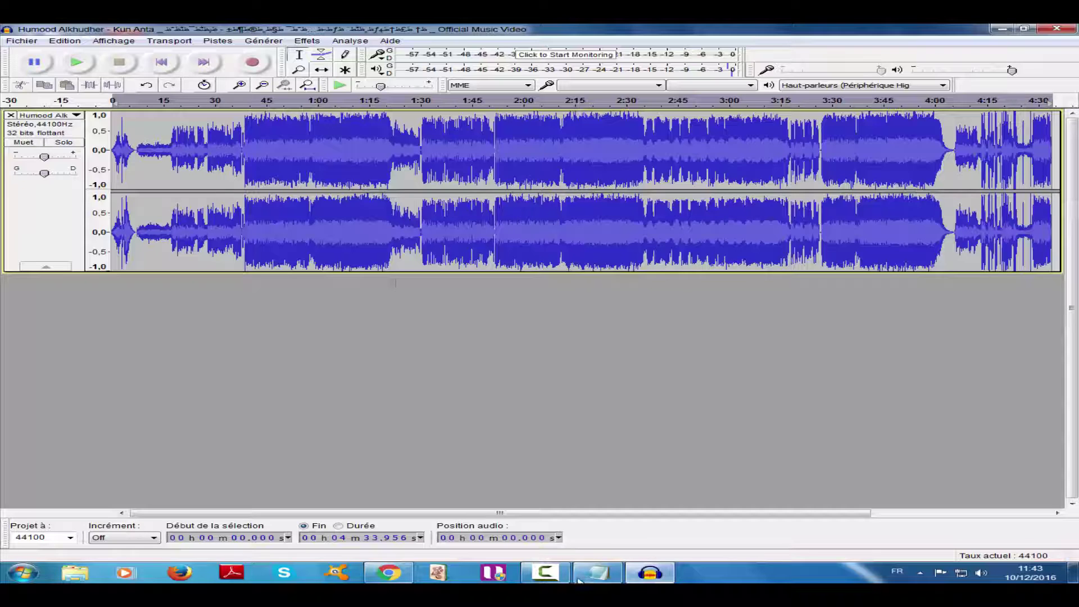
left_click(545, 572)
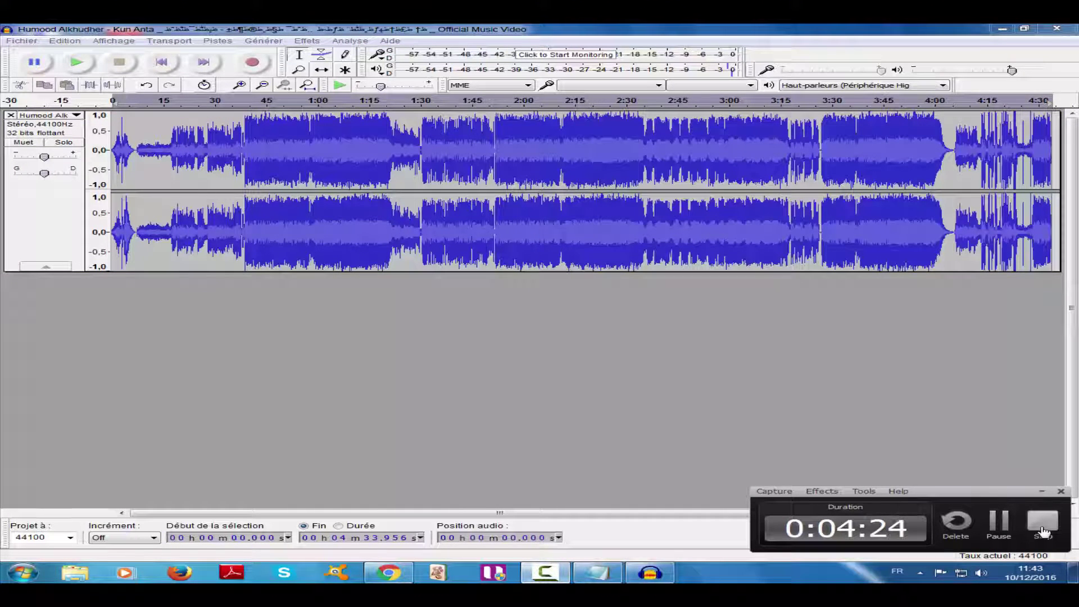
left_click(1043, 531)
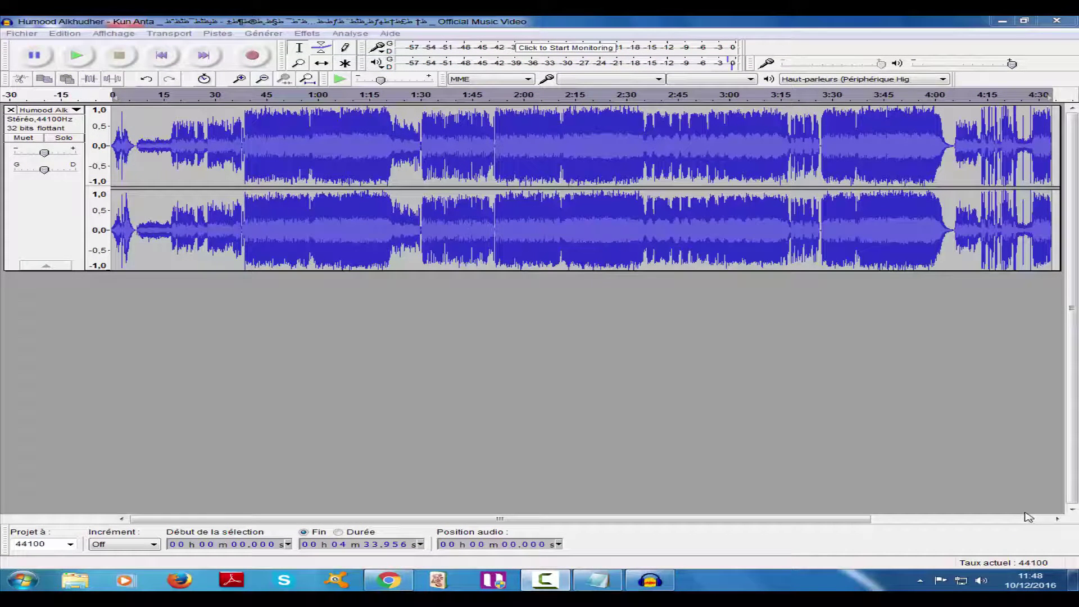
- Export the whole song as a WAV (Microsoft) file to the desktop (Bureau), keeping the existing file name and metadata
left_click(424, 391)
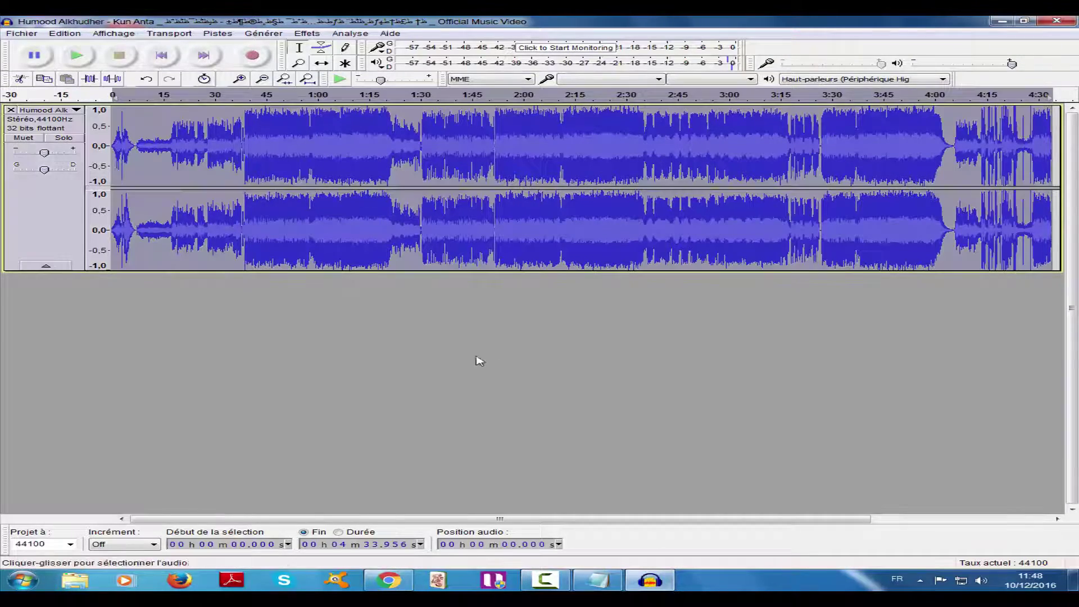
left_click(34, 35)
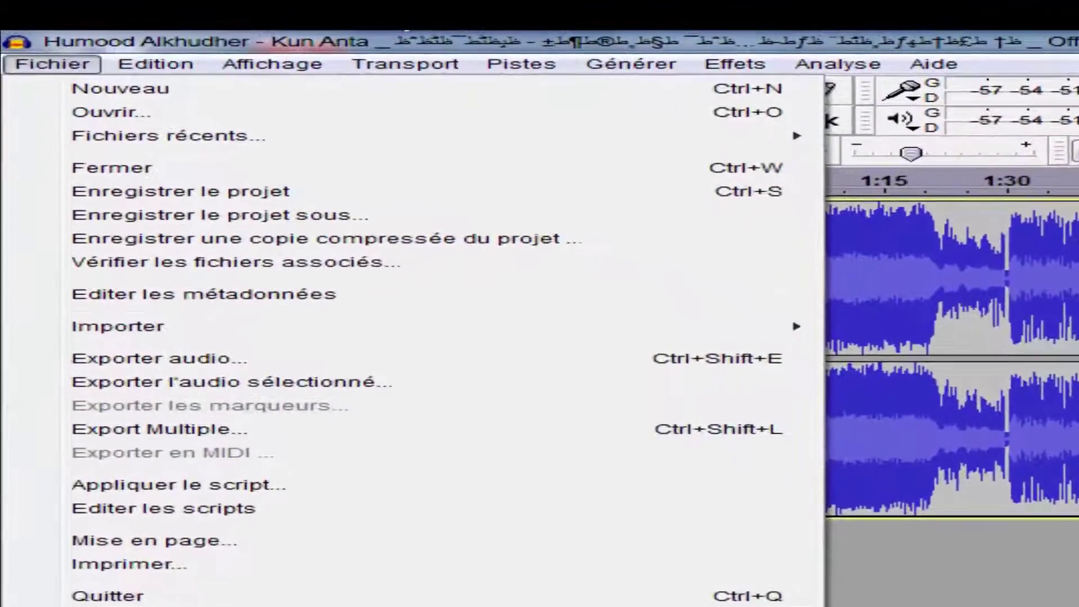
key("Escape")
key("Down")
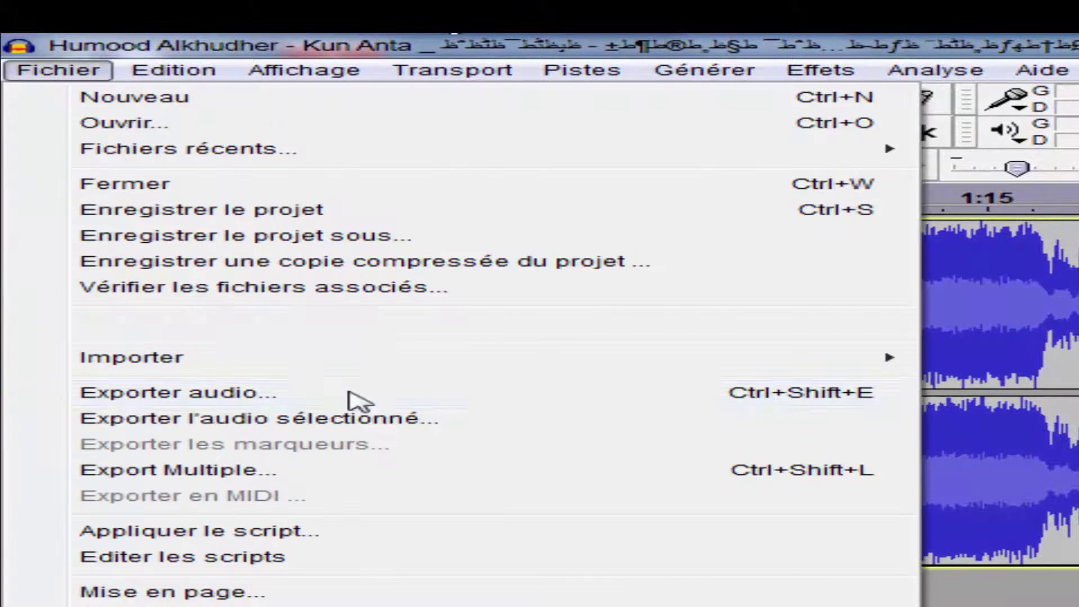
left_click(273, 400)
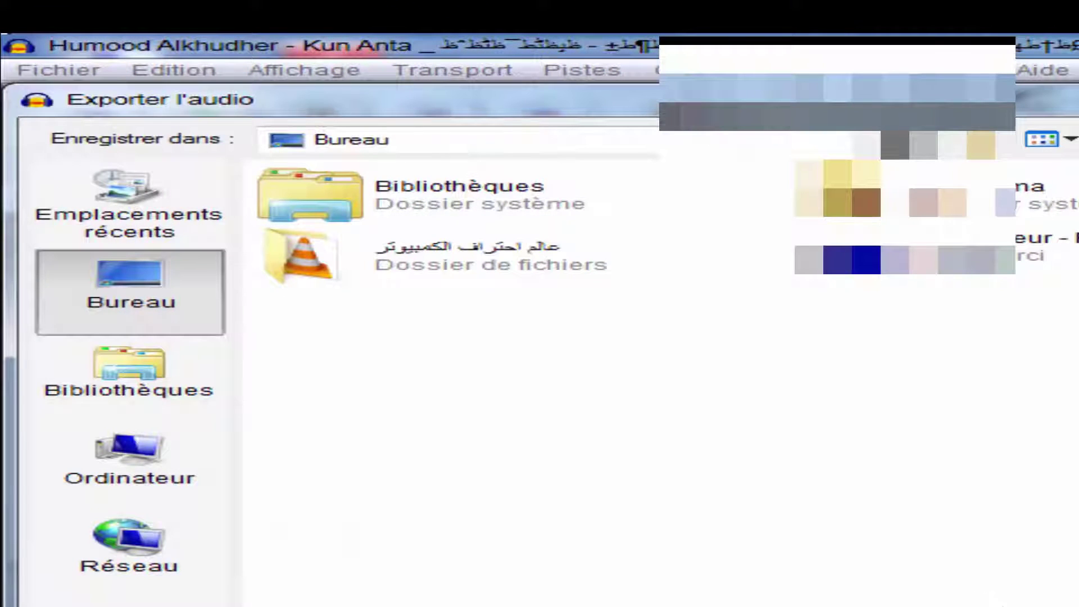
key("Return")
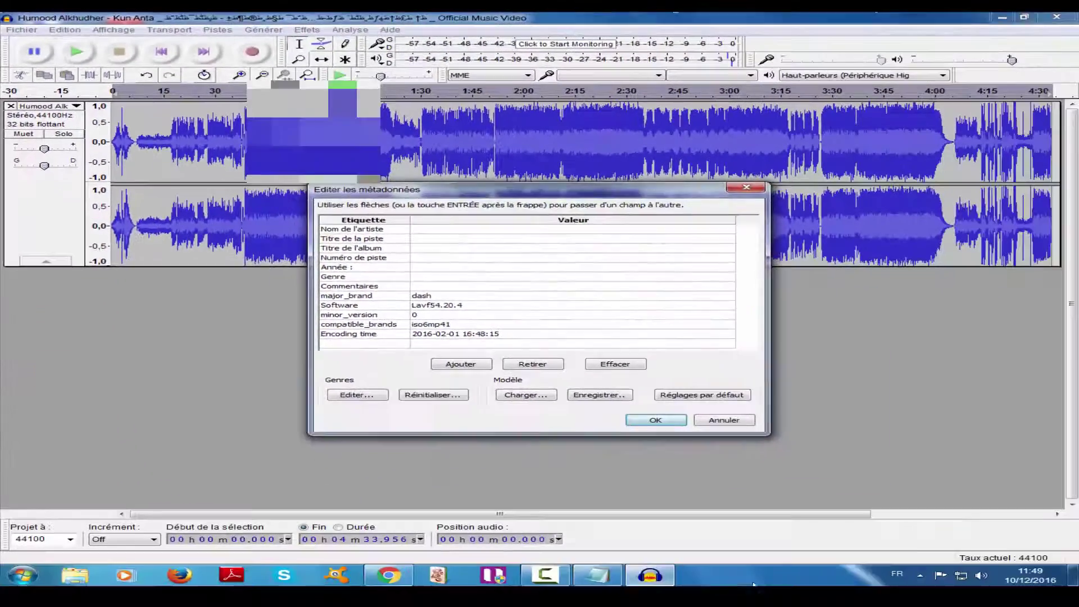
key("Return")
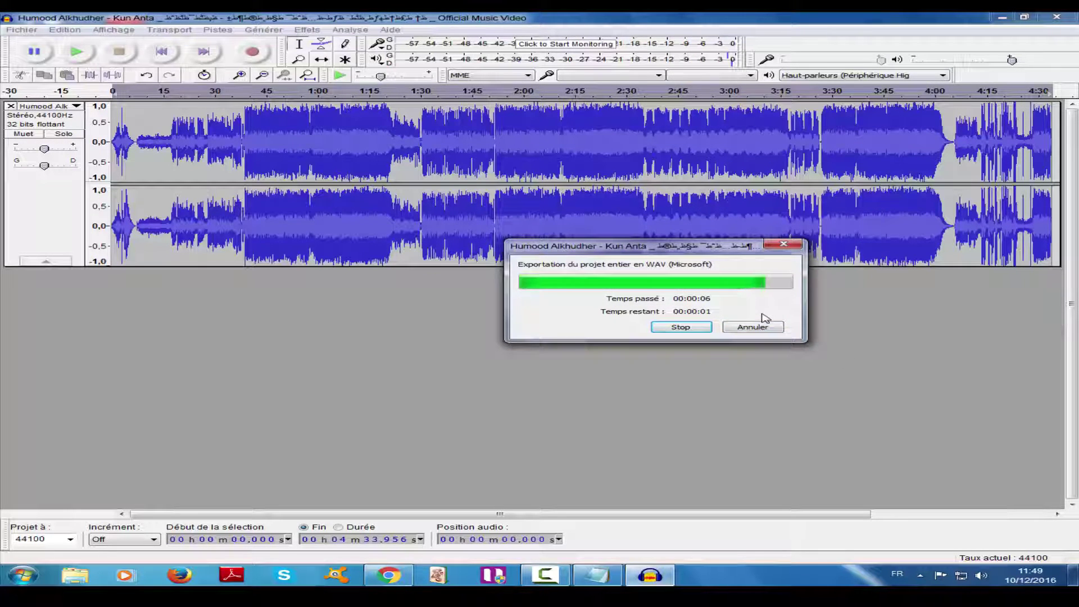
- Show the desktop and move the exported WAV file to an empty area away from the other icons
left_click(1073, 575)
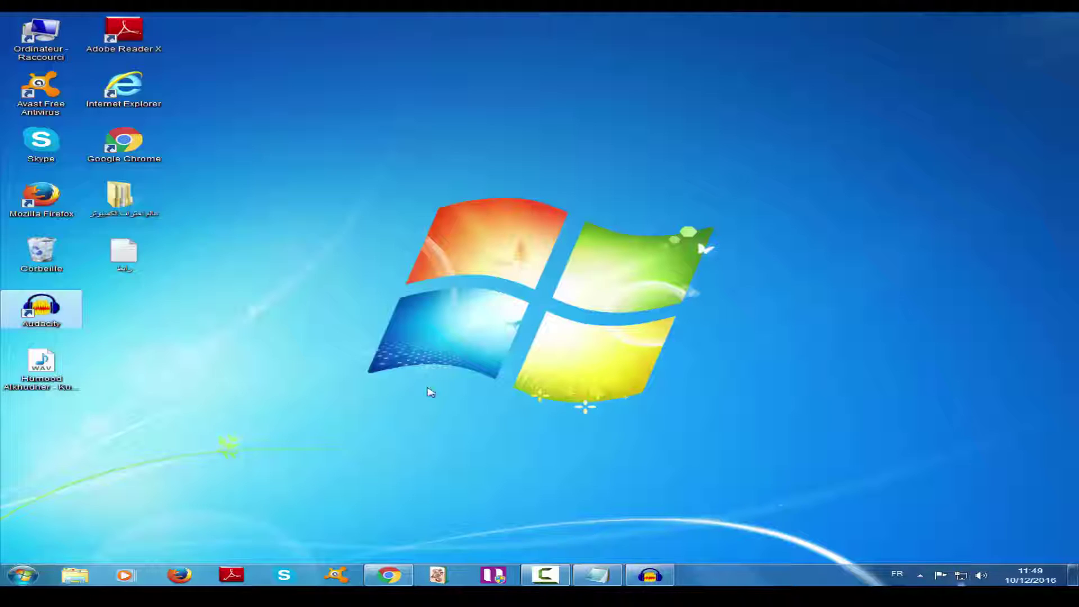
left_click_drag(41, 365, 676, 172)
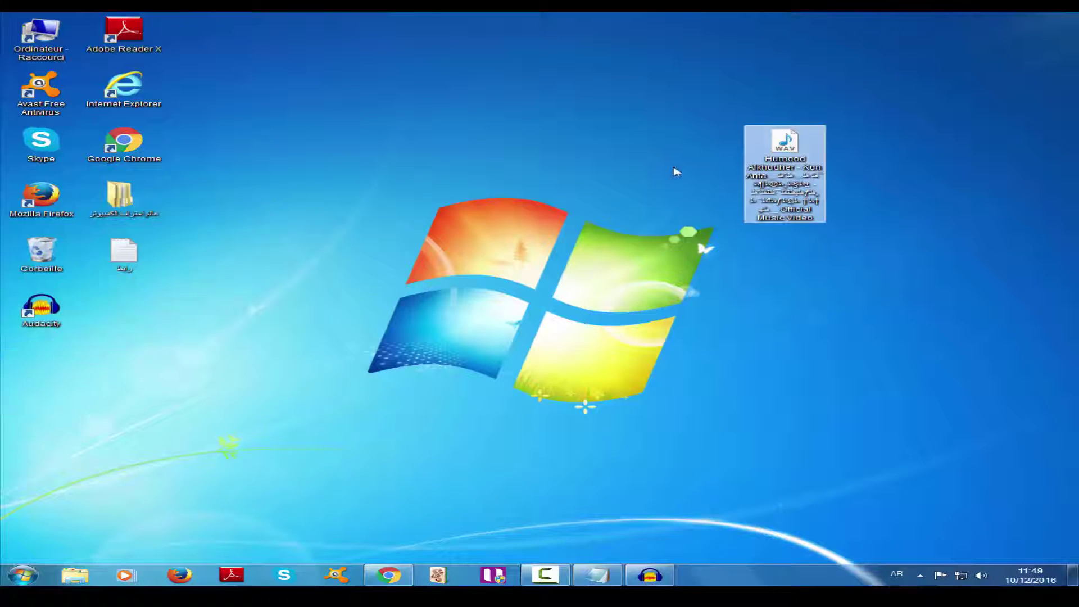
left_click_drag(634, 90, 784, 209)
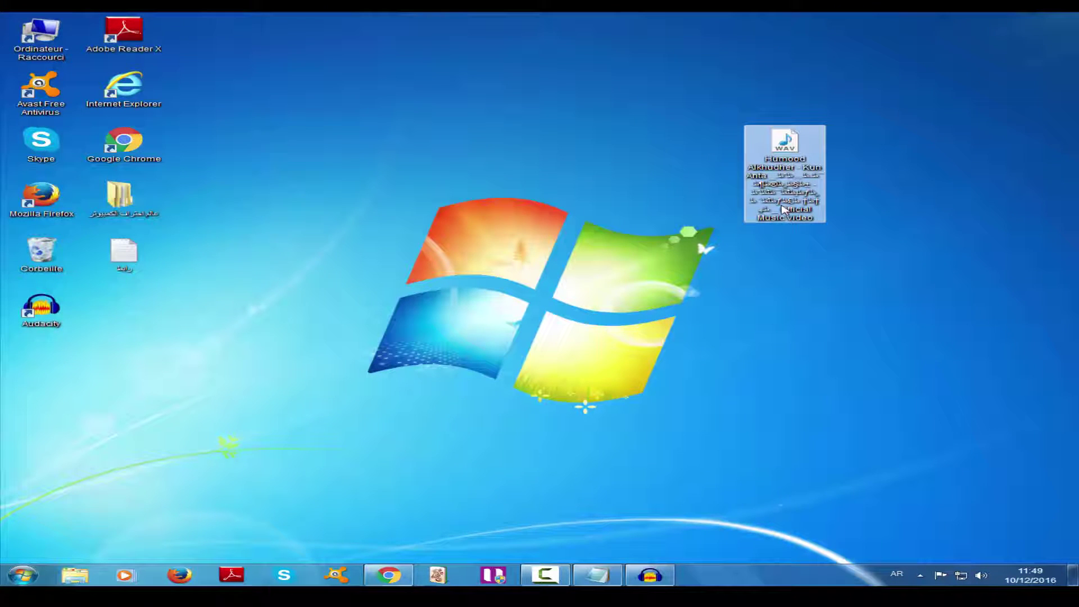
- Play the exported WAV file in a maximized Windows Media Player, skip ahead to about 00:31, and pause playback
double_click(776, 152)
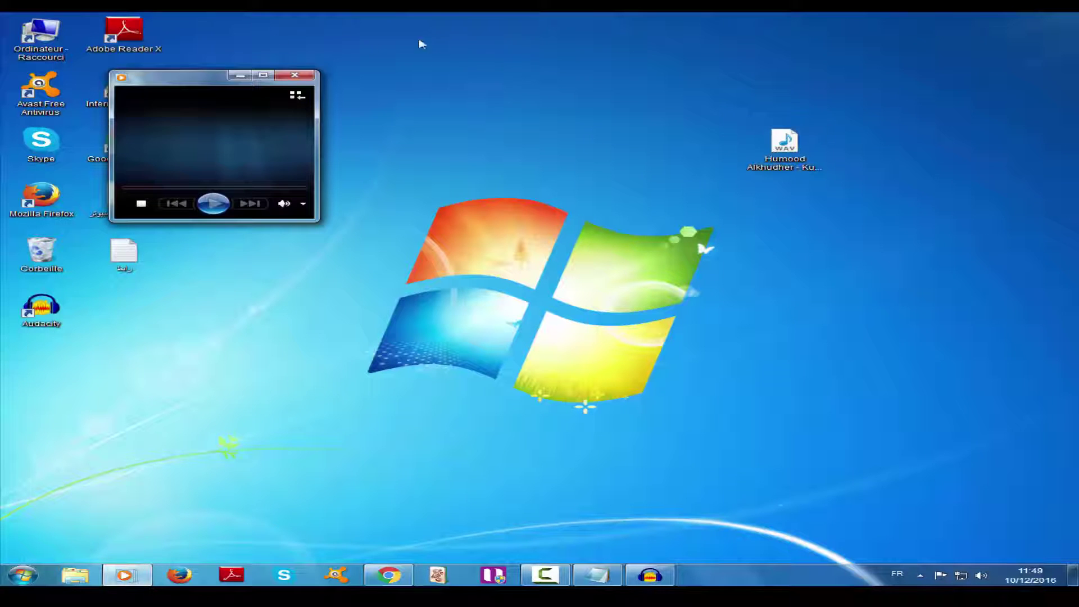
double_click(304, 113)
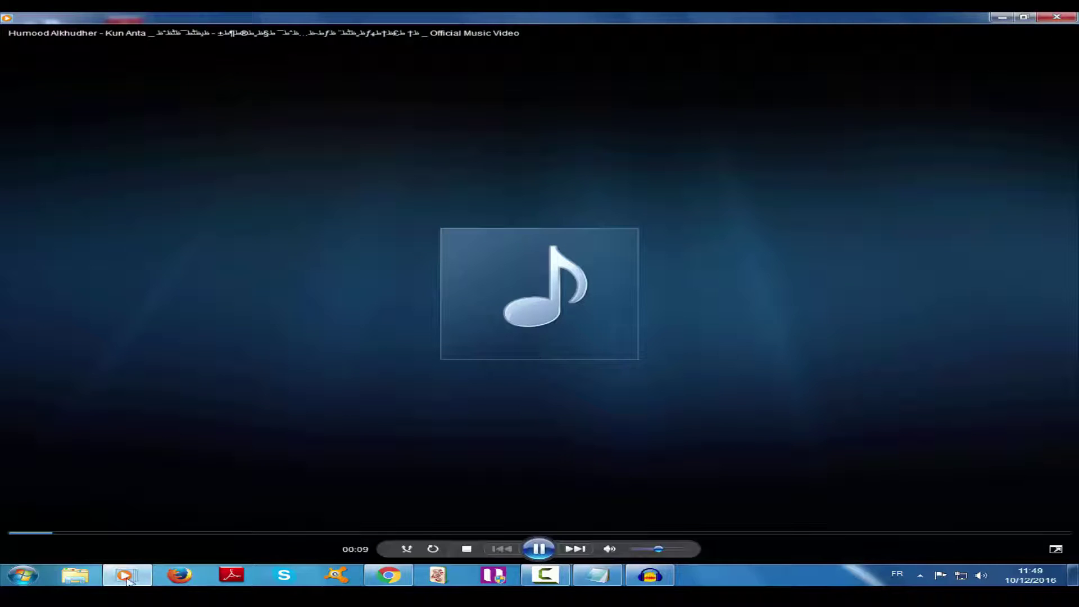
left_click(135, 533)
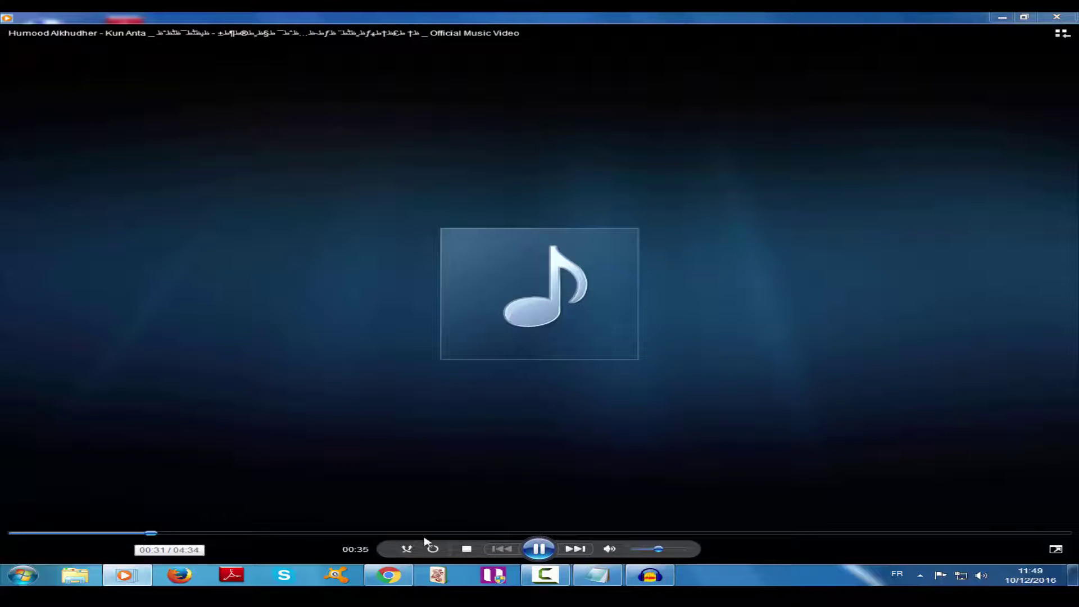
left_click(539, 548)
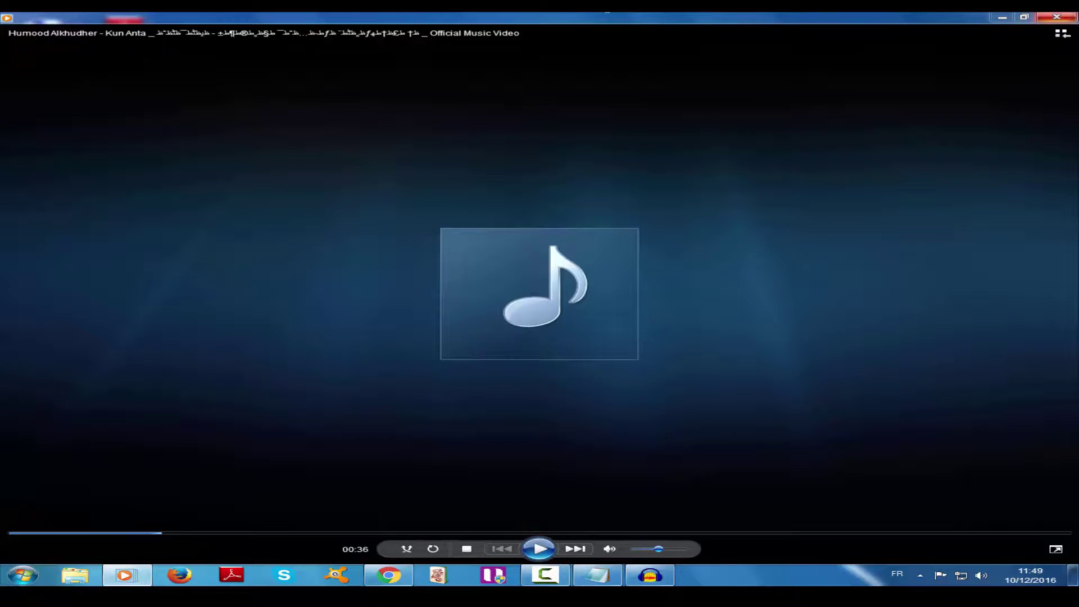
key("super+d")
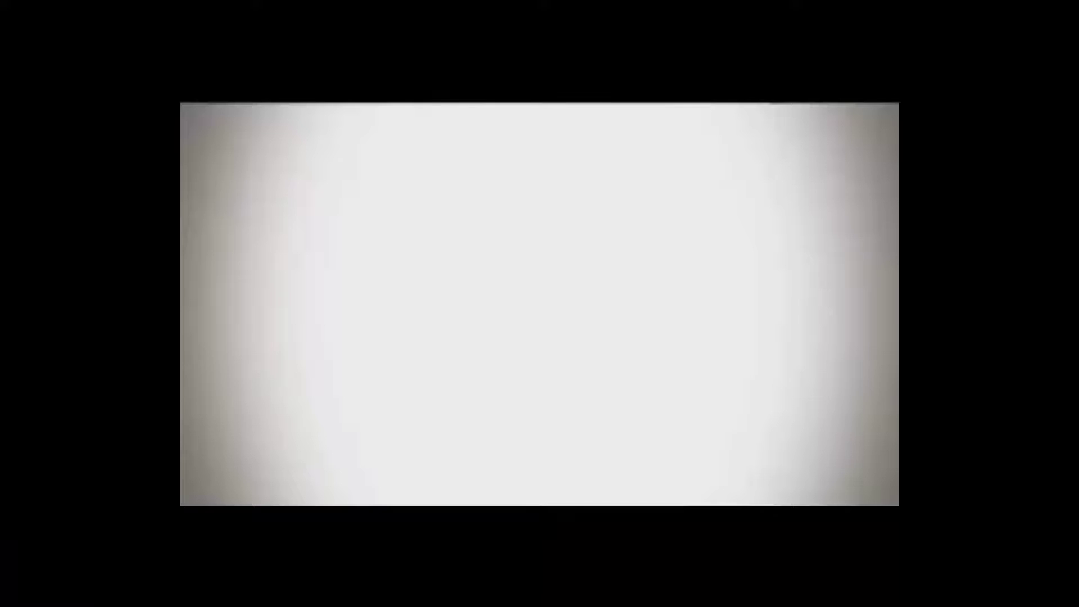